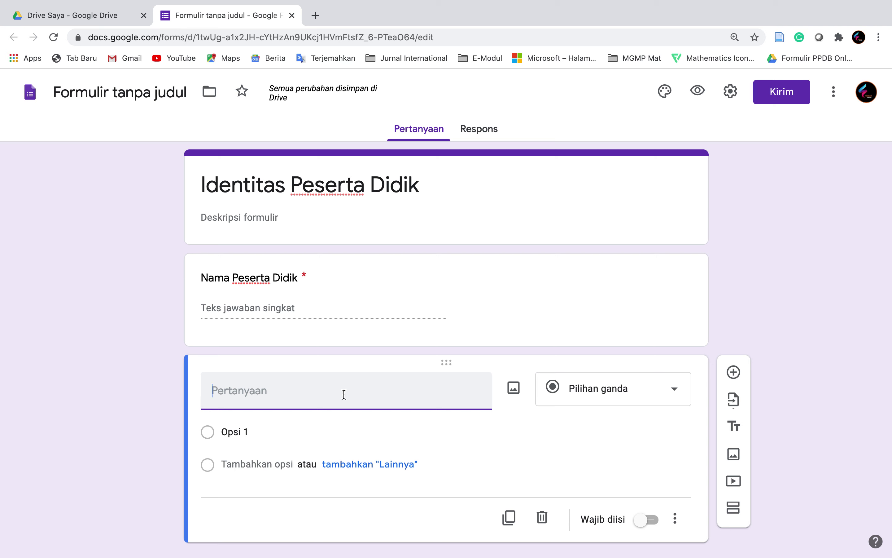
- Title the new question "Kelas", set its answer type to Jawaban singkat and make it required
type("Kelas")
left_click(665, 394)
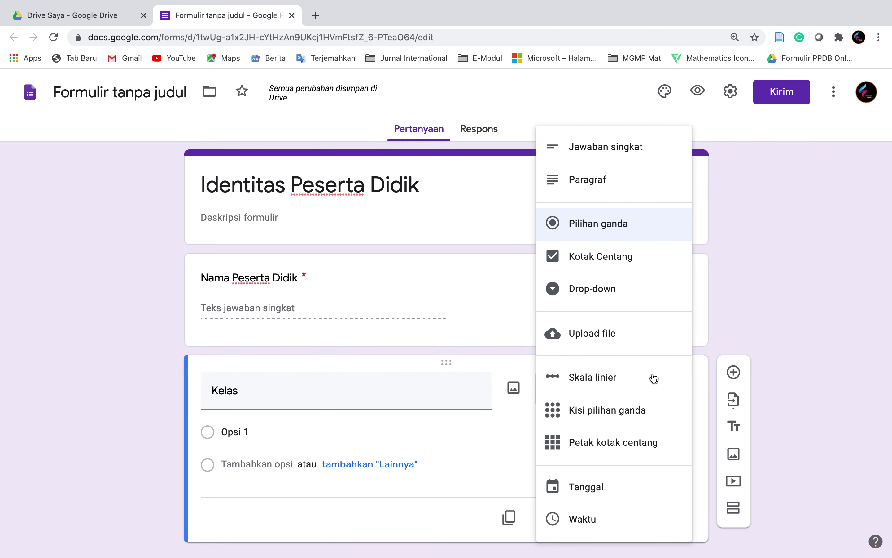
left_click(631, 146)
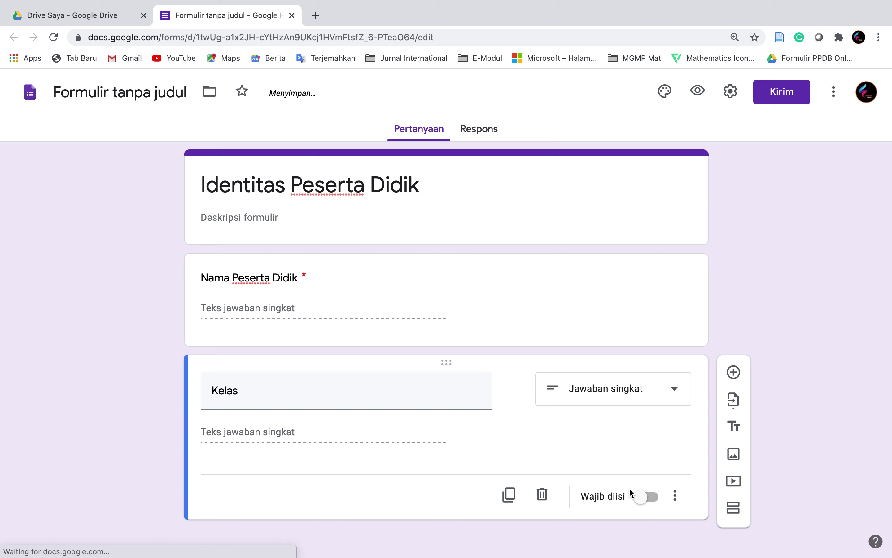
left_click(651, 497)
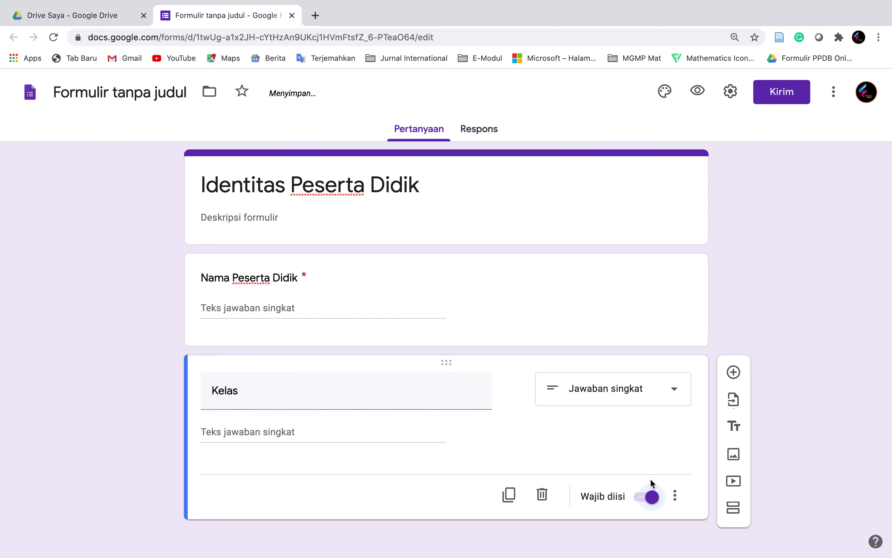
- Add a required question titled "Tanggal Kuis" with the Tanggal answer type below the Kelas question
scroll(650, 475, "down", 1)
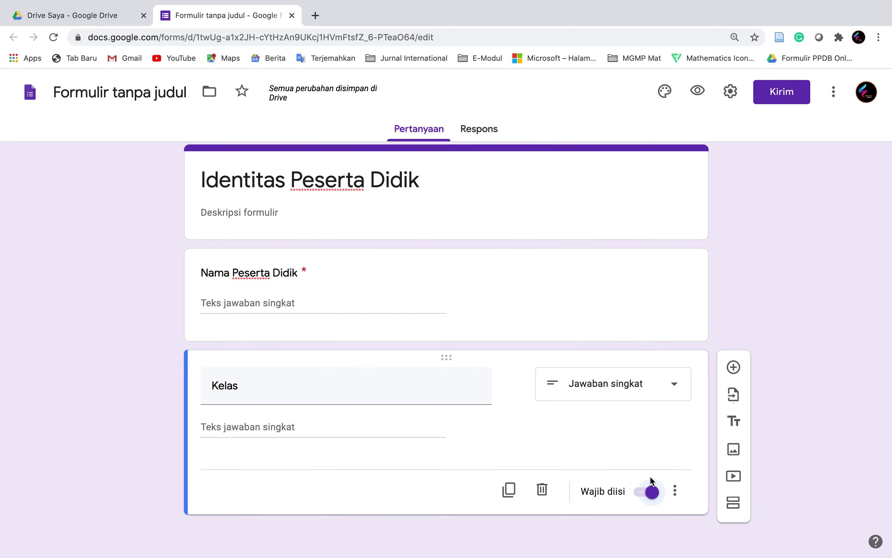
left_click(734, 367)
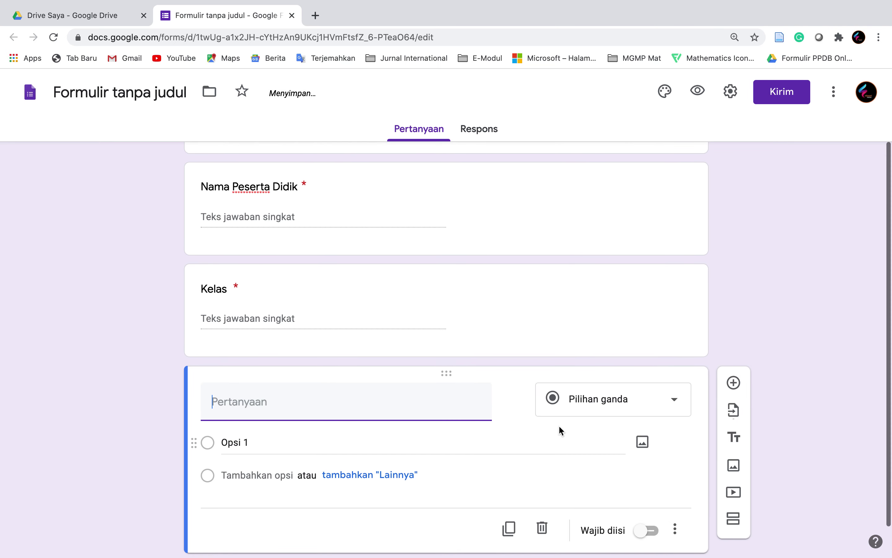
type("Tanggal")
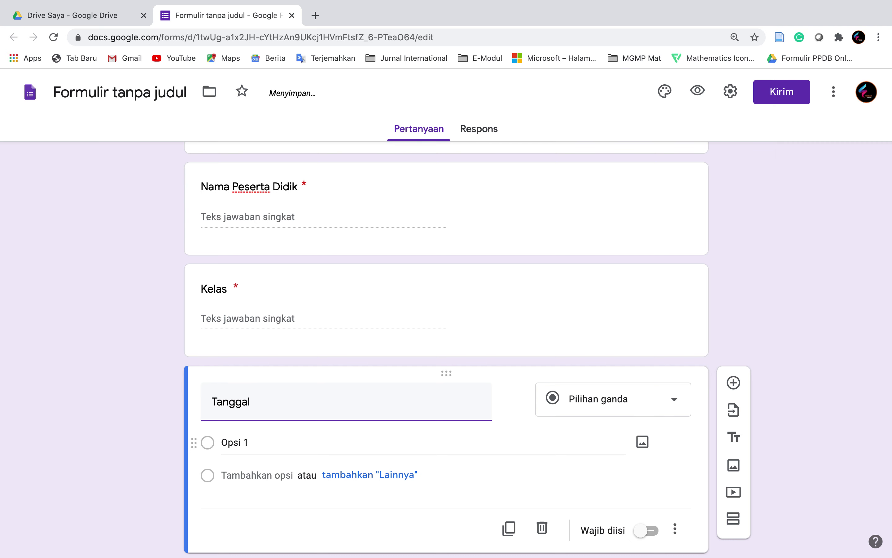
type(" Kuis")
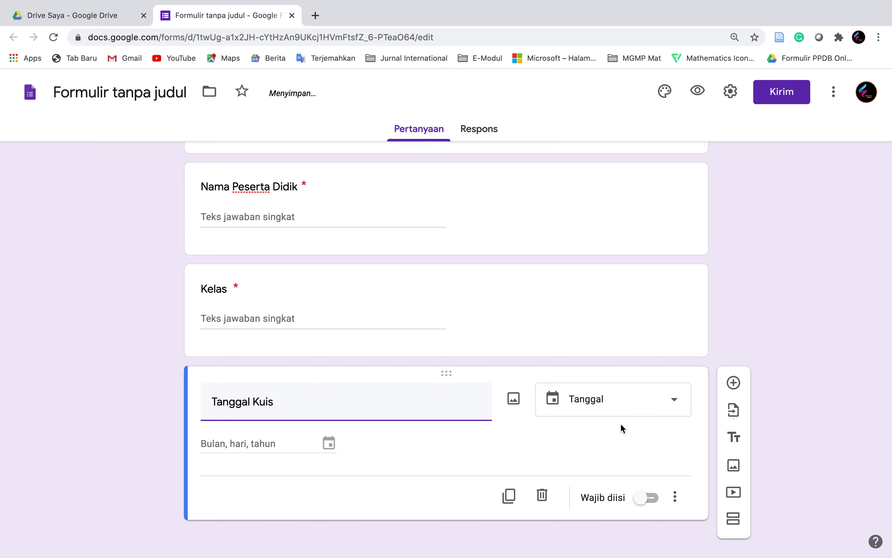
left_click(654, 404)
left_click(604, 448)
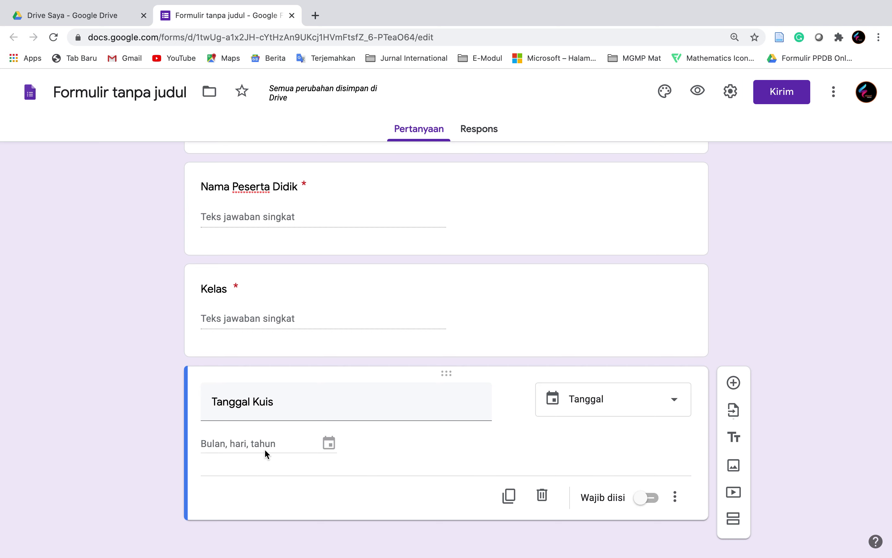
left_click(650, 501)
scroll(618, 416, "up", 3)
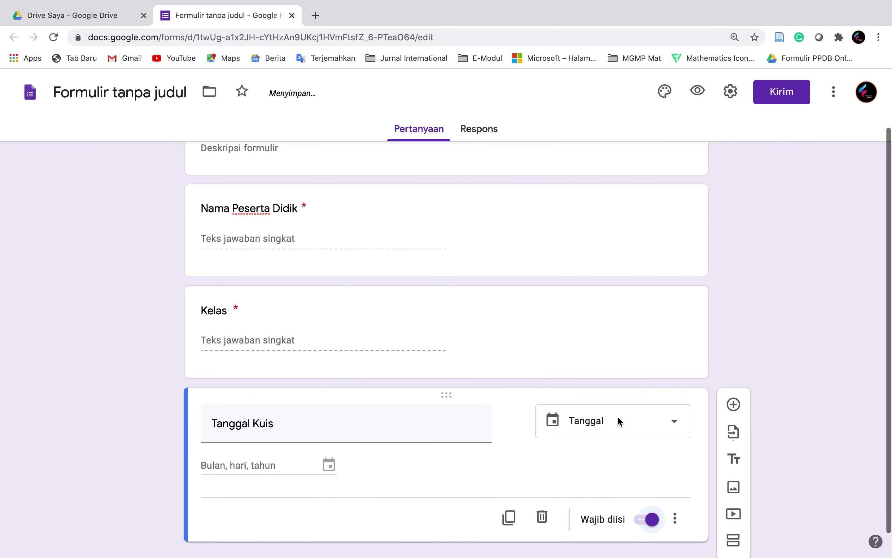
scroll(616, 400, "down", 3)
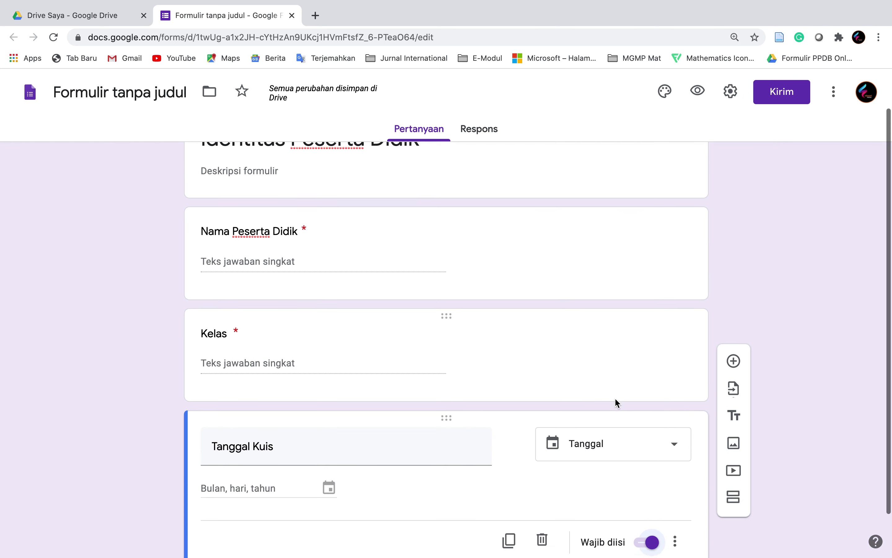
scroll(616, 403, "up", 3)
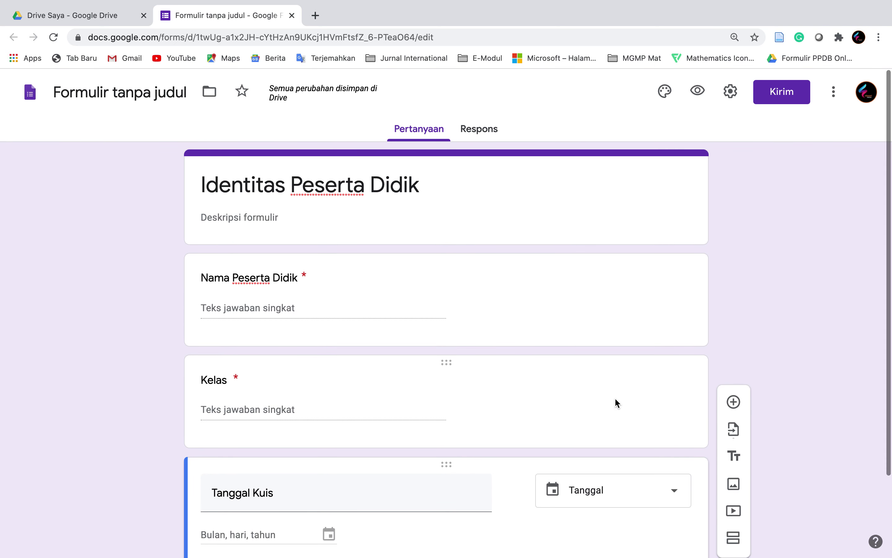
scroll(616, 403, "down", 3)
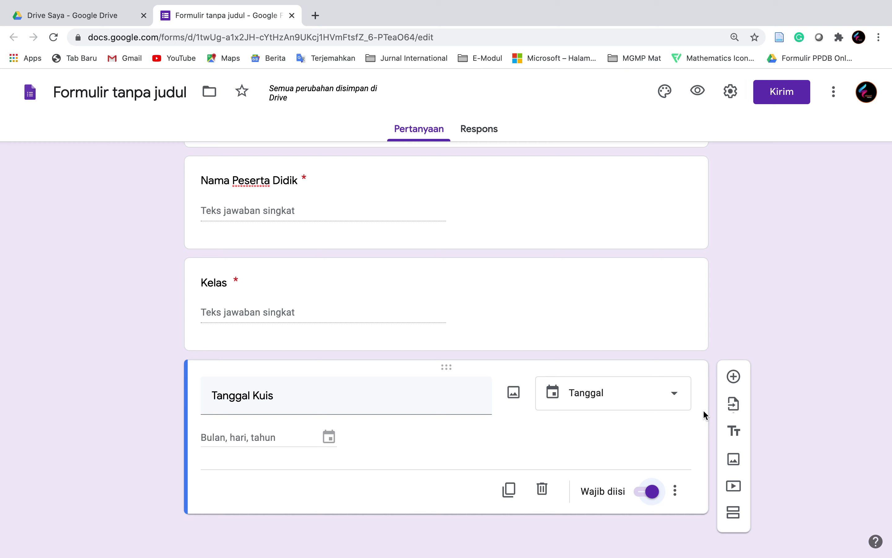
scroll(656, 394, "up", 1)
scroll(655, 391, "up", 2)
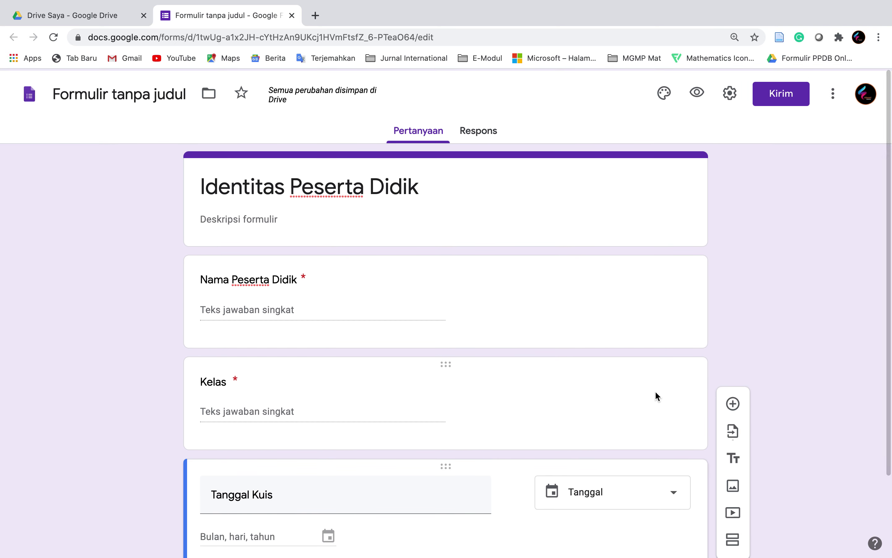
scroll(655, 393, "down", 3)
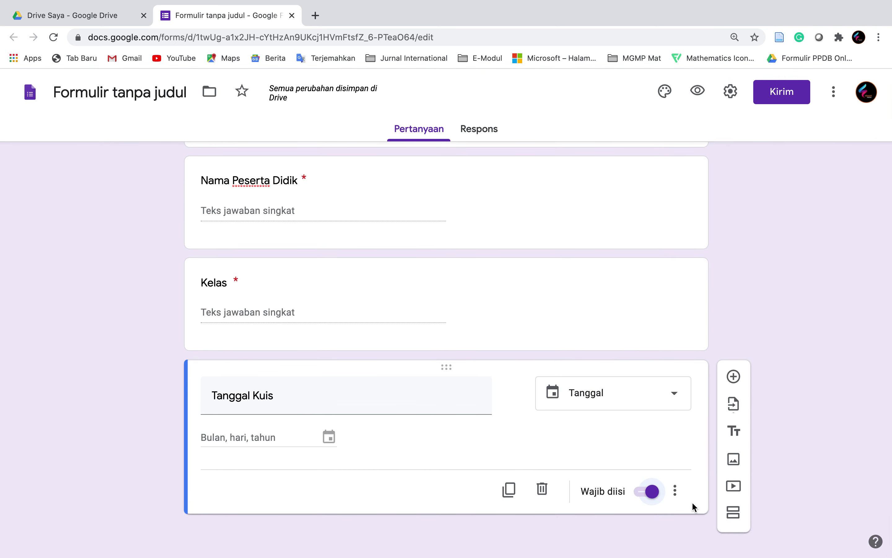
- Add a new section after the Tanggal Kuis question and title it "Soal Pilihan Ganda"
left_click(733, 512)
scroll(575, 399, "up", 3)
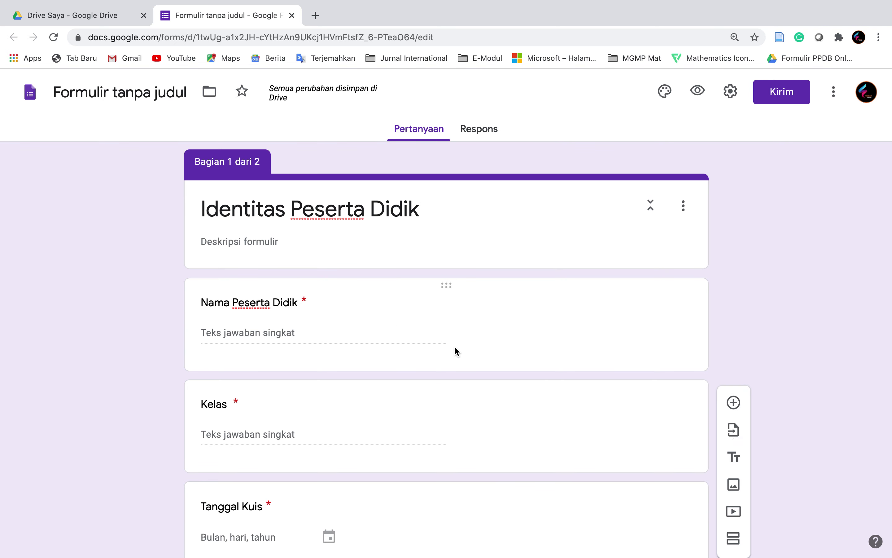
scroll(455, 350, "down", 6)
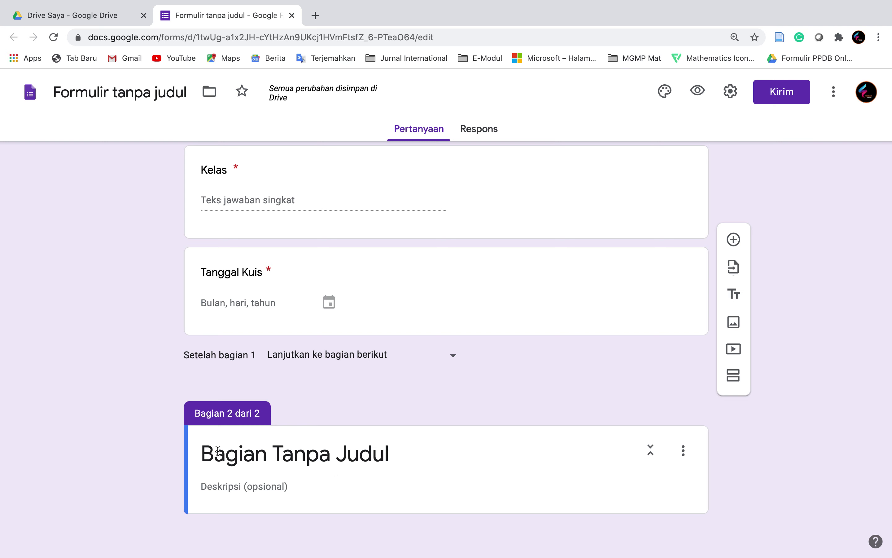
triple_click(316, 445)
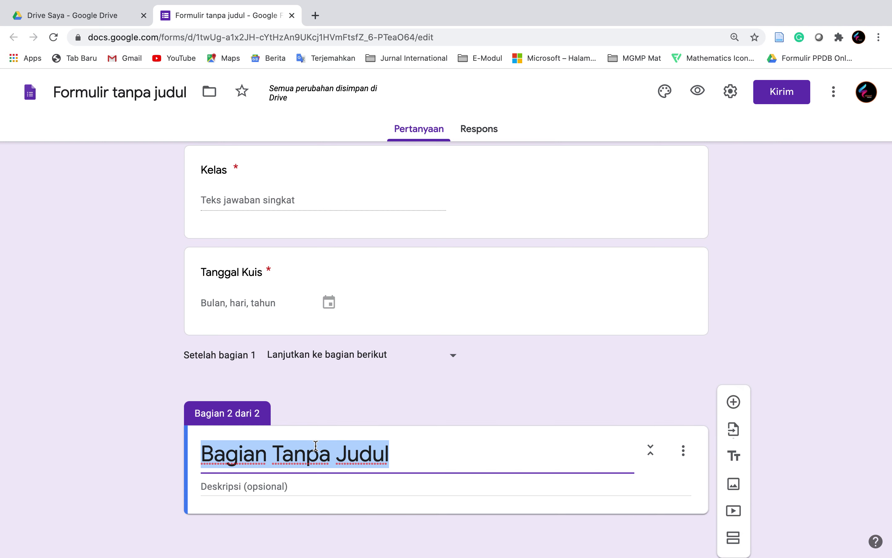
type("Soal")
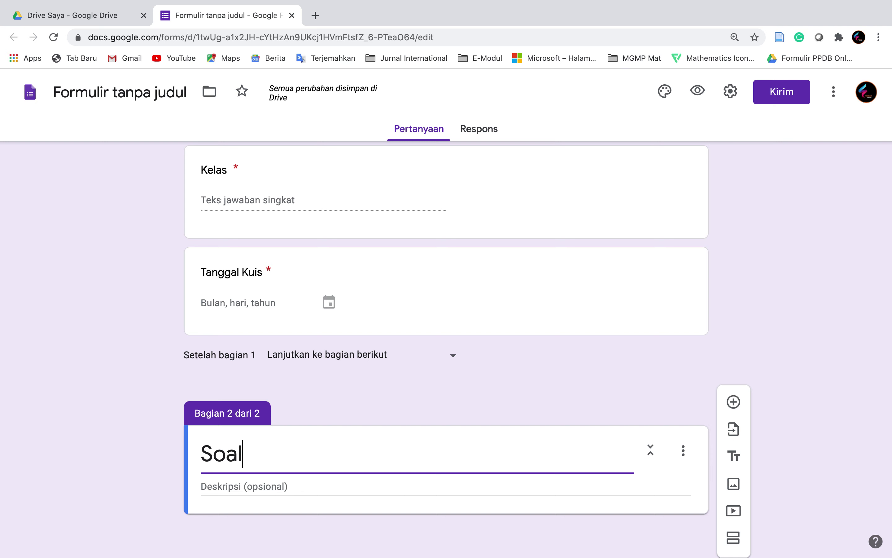
type(" Pilihan Ganda")
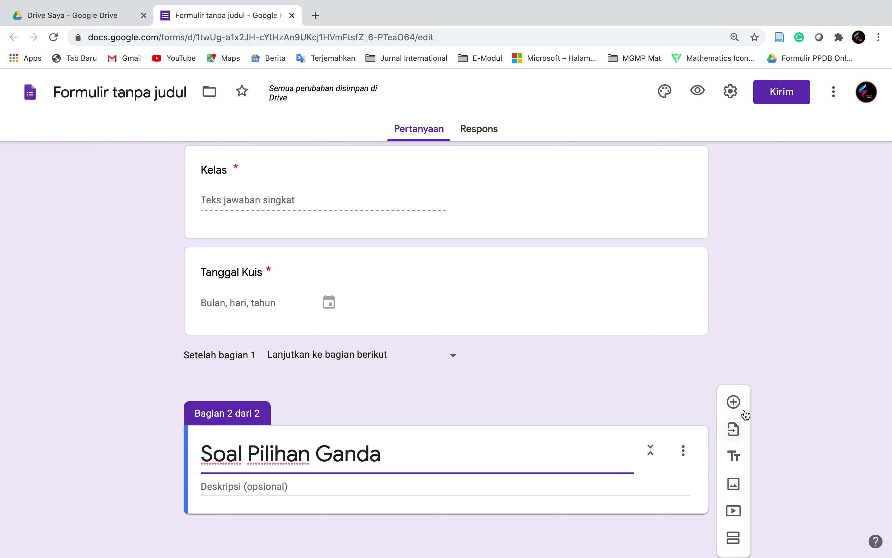
- Add a question to the Soal Pilihan Ganda section and fill it with the problem text copied from Kartu Soal Nomor 1 in the Word document
left_click(734, 402)
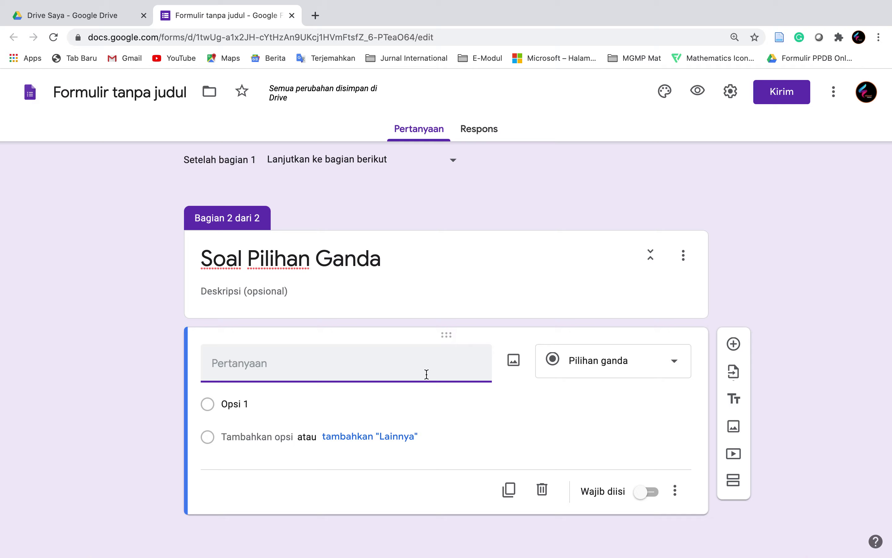
key("ctrl+Up")
left_click(840, 526)
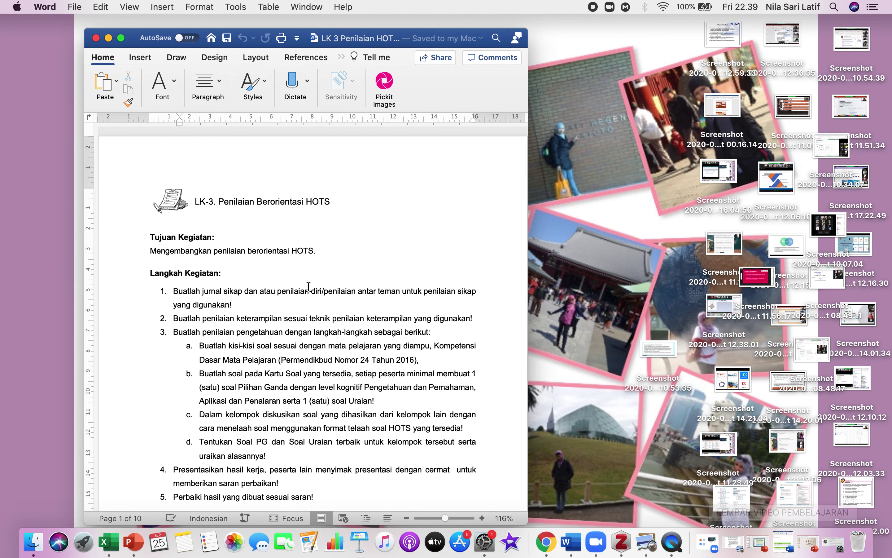
scroll(220, 256, "down", 15)
scroll(220, 256, "down", 20)
scroll(220, 256, "down", 8)
scroll(192, 262, "up", 5)
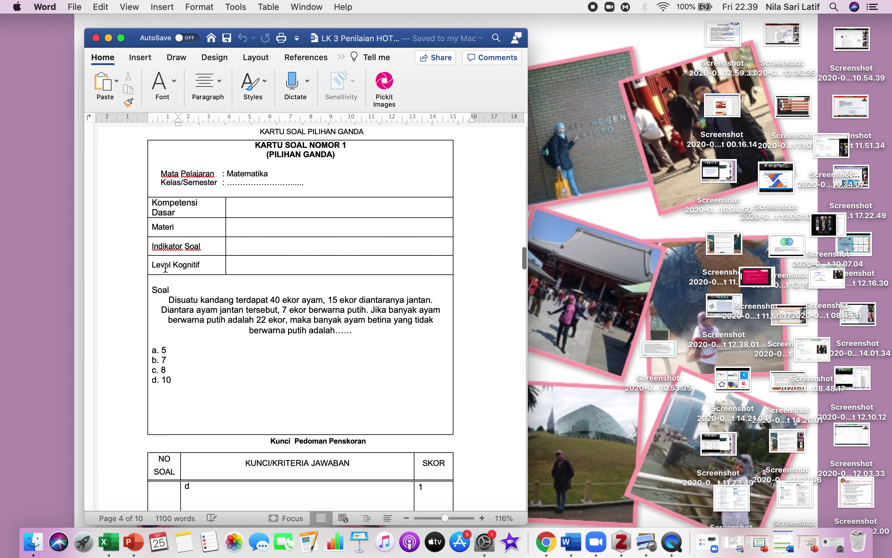
left_click_drag(167, 299, 355, 329)
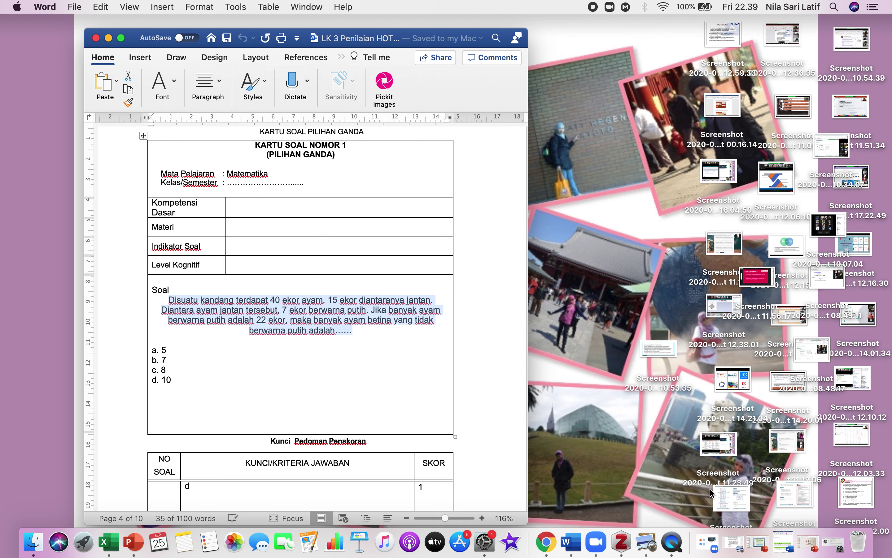
left_click(547, 535)
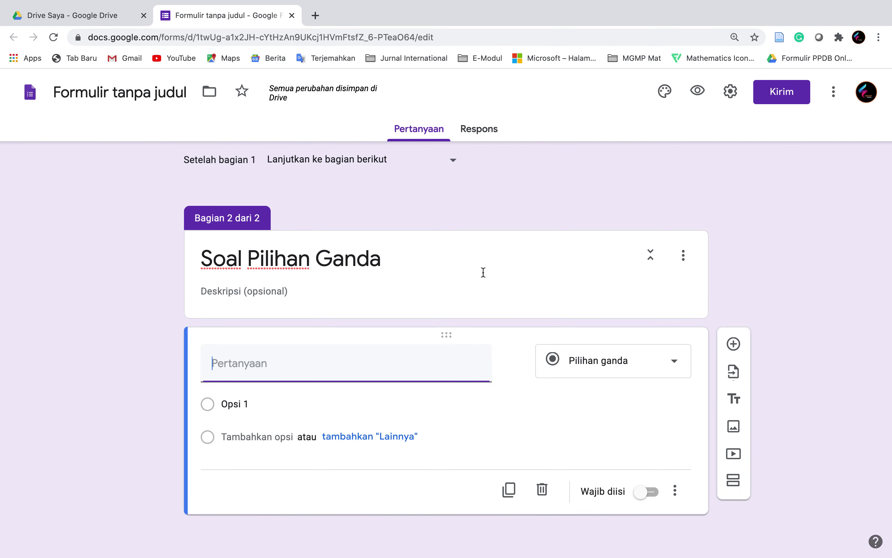
type("Disuatu kandang terdapat 40 ekor ayam, 15 ekor diantaranya jantan. Diantara ayam jantan tersebut, 7 ekor berwarna putih. Jika banyak ayam berwarna putih adalah 22 ekor, maka banyak ayam betina yang tidak berwarna putih adalah......")
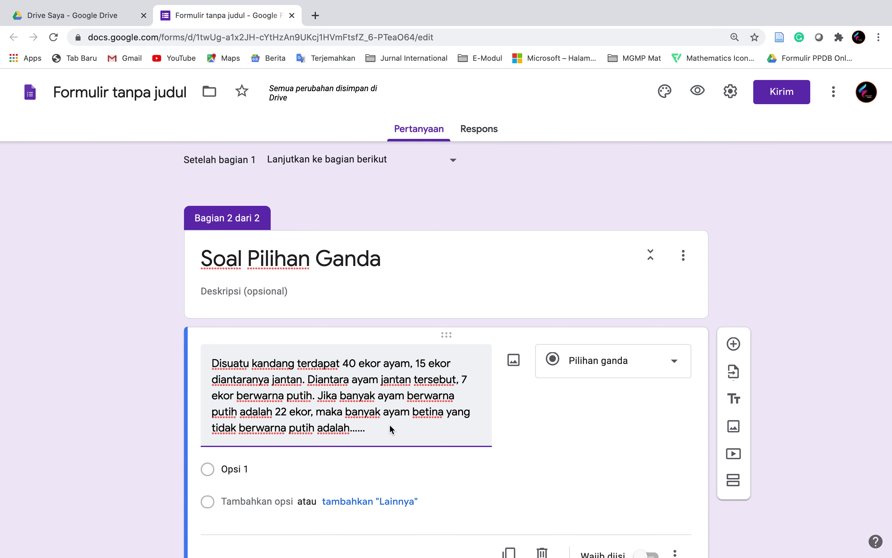
- Enter 5, 7, 8 and 10 as the question's four answer options, following the choices in the Word document
scroll(357, 419, "down", 3)
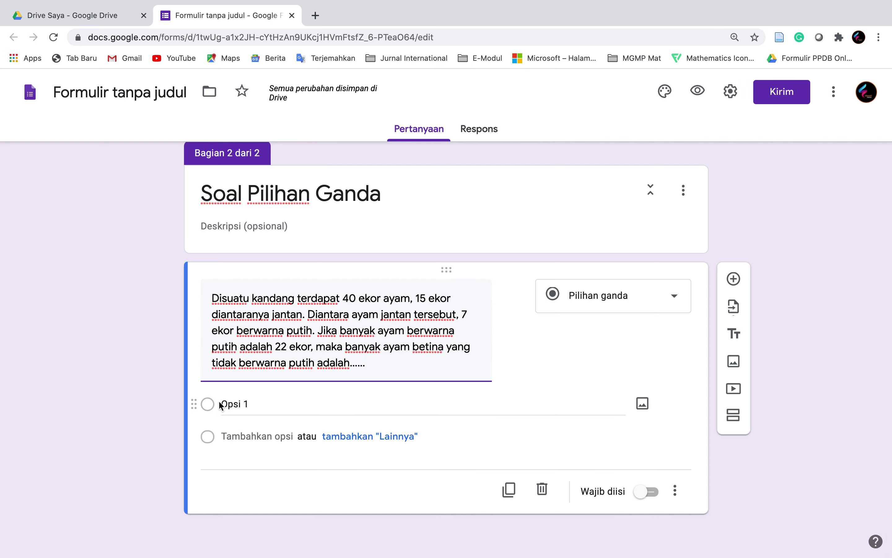
left_click(207, 405)
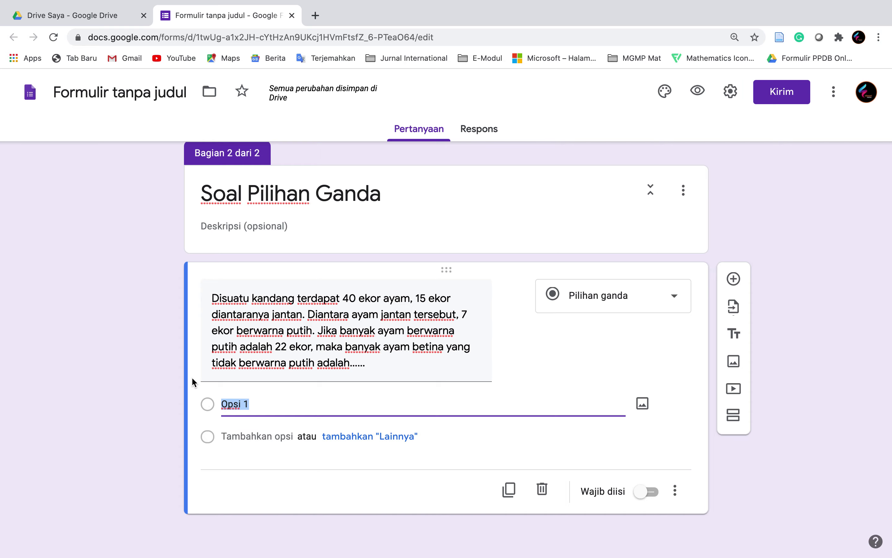
key("ctrl+Up")
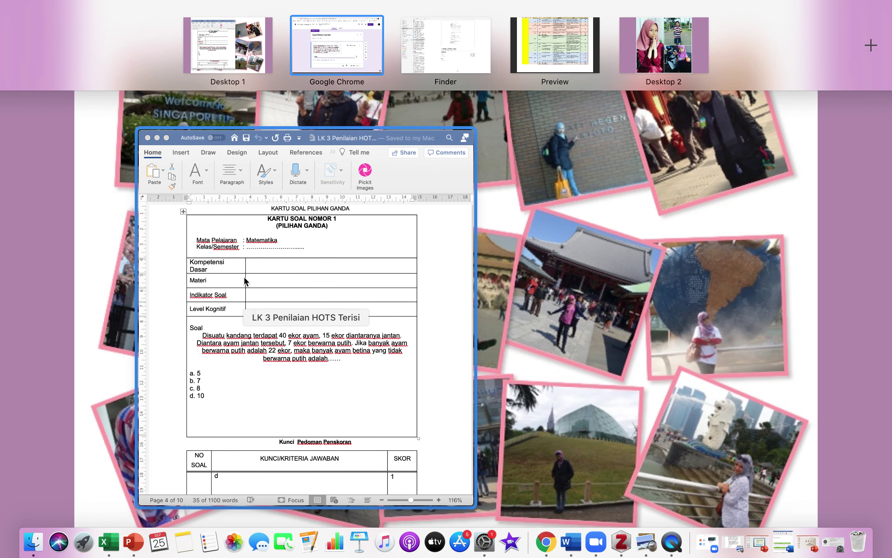
left_click(320, 79)
type("5")
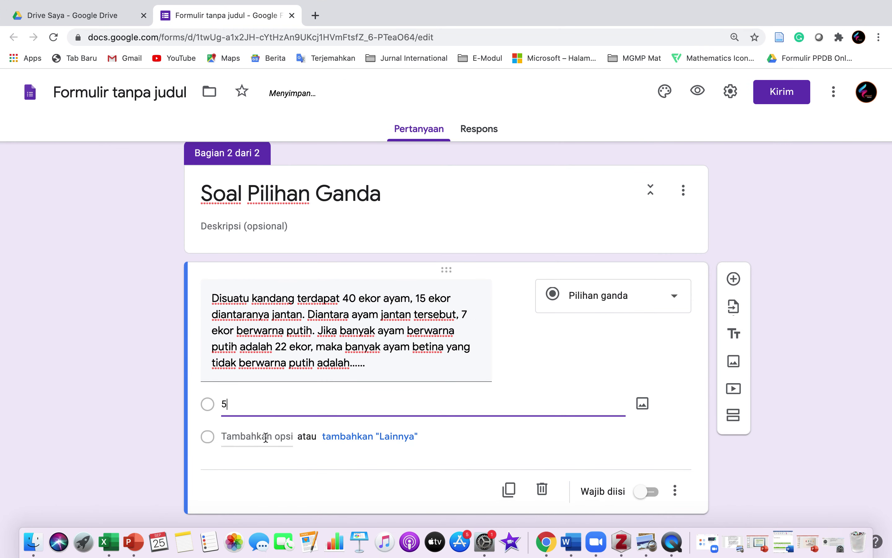
left_click(266, 438)
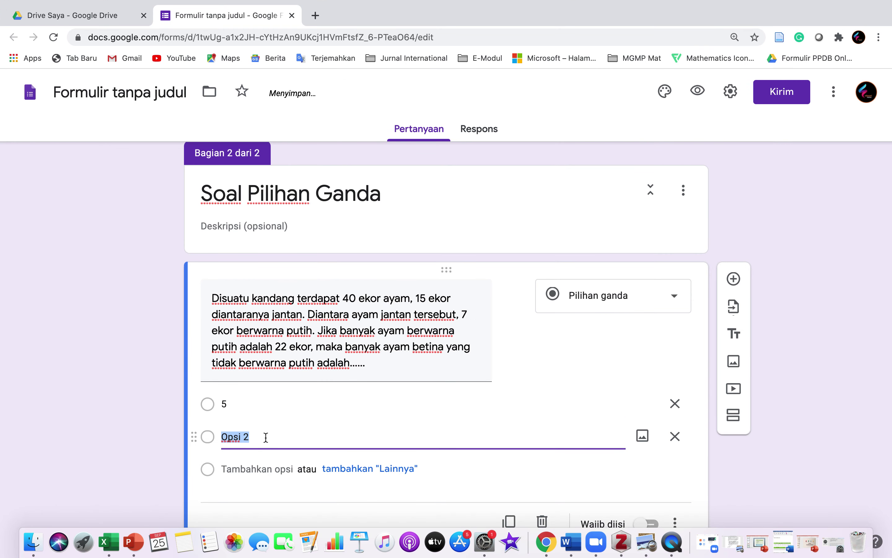
type("7")
left_click(266, 470)
type("8")
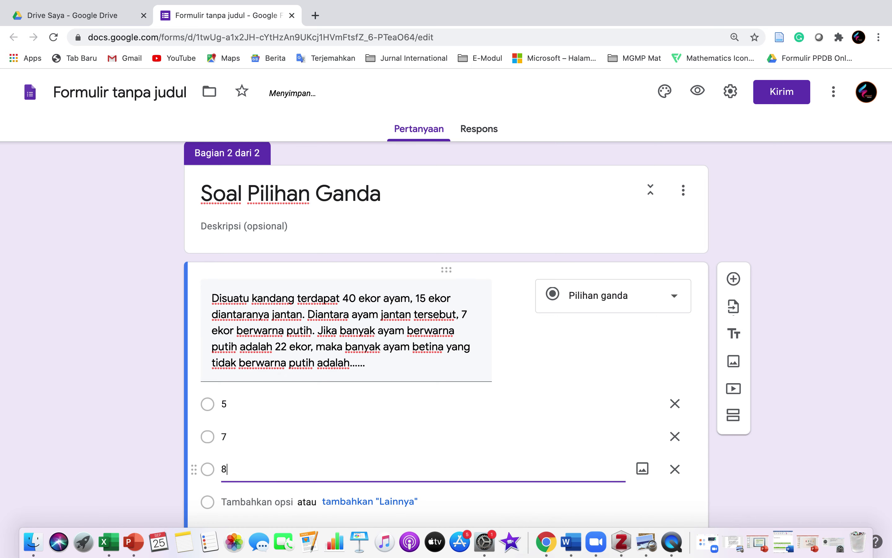
left_click(270, 501)
type("10")
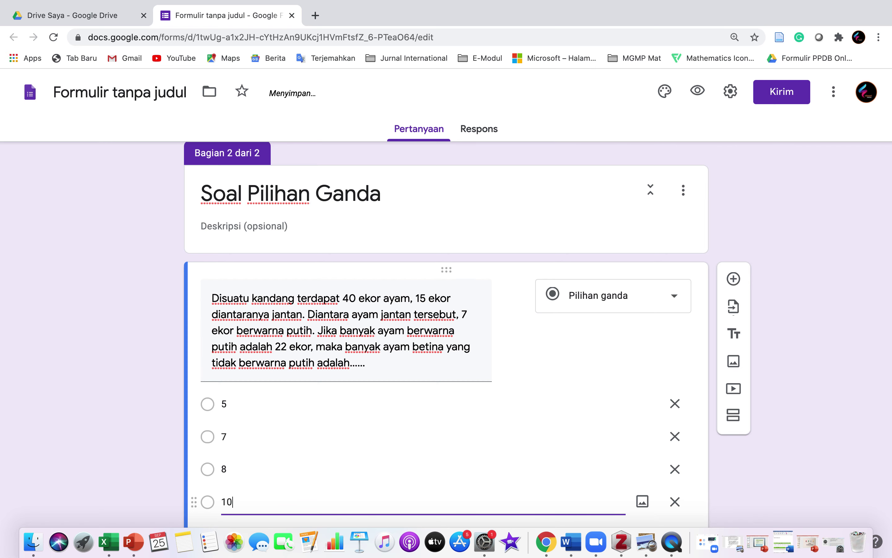
- Turn the form into a quiz in its settings, keeping the default quiz options, and save
scroll(277, 471, "down", 3)
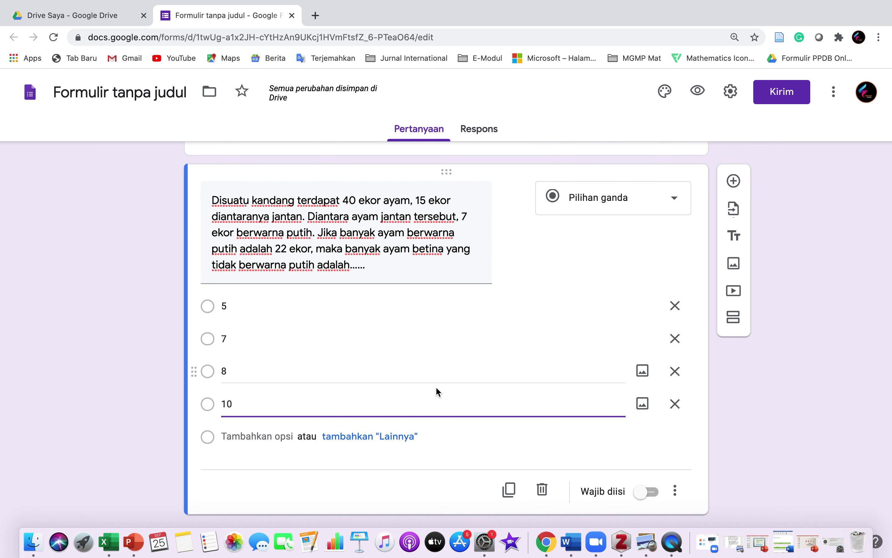
scroll(423, 343, "up", 1)
scroll(423, 342, "up", 1)
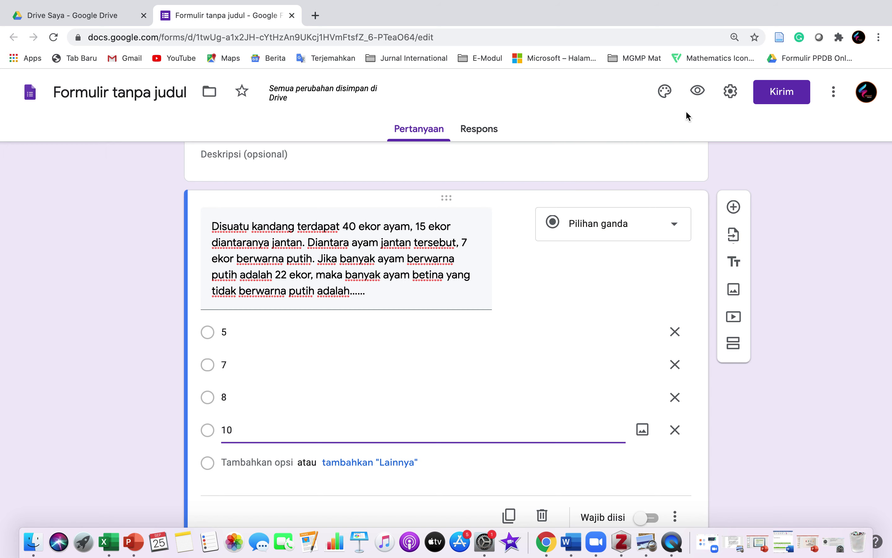
left_click(731, 98)
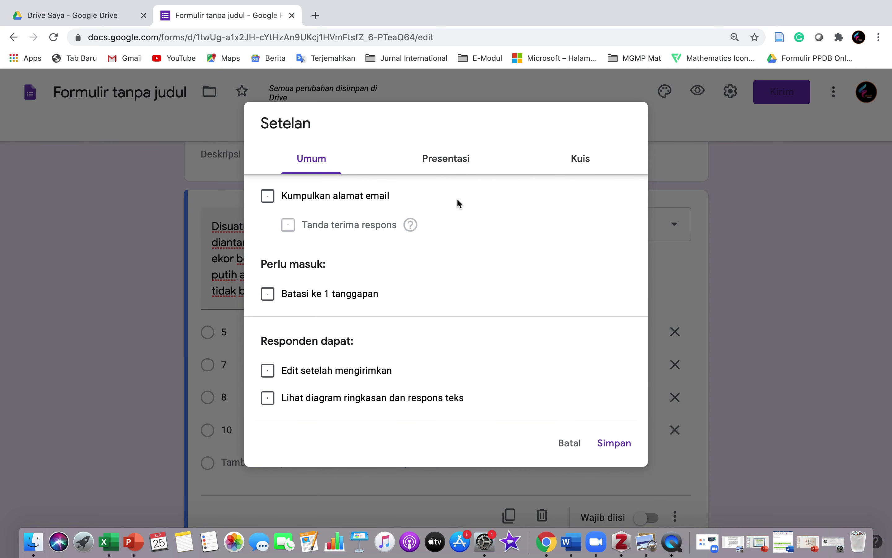
left_click(581, 162)
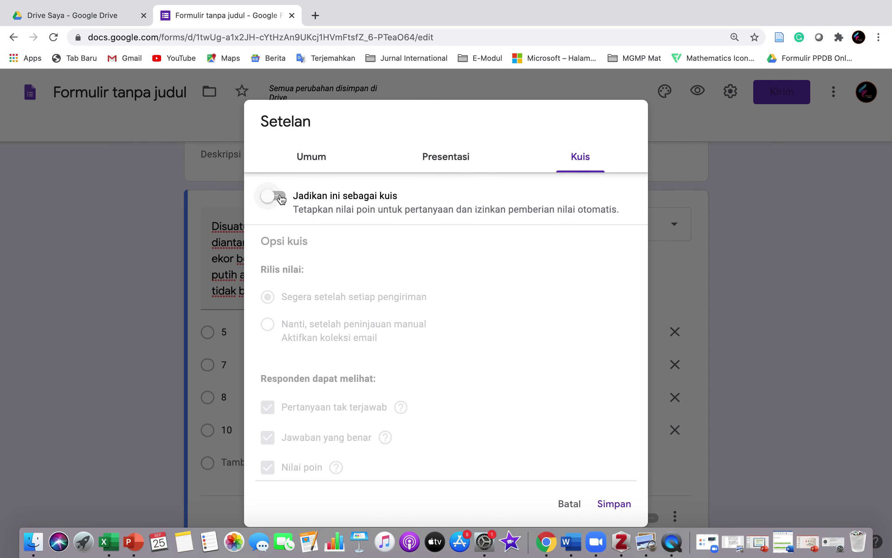
left_click(280, 198)
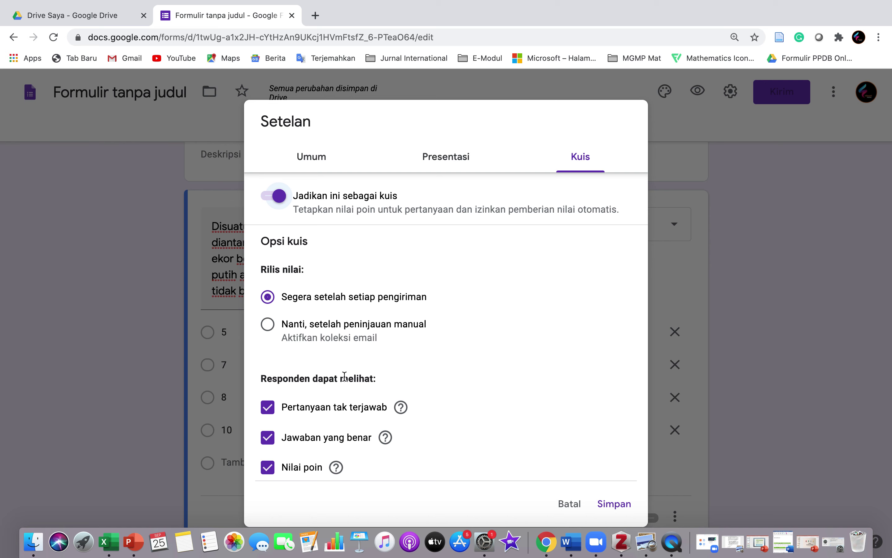
left_click(601, 505)
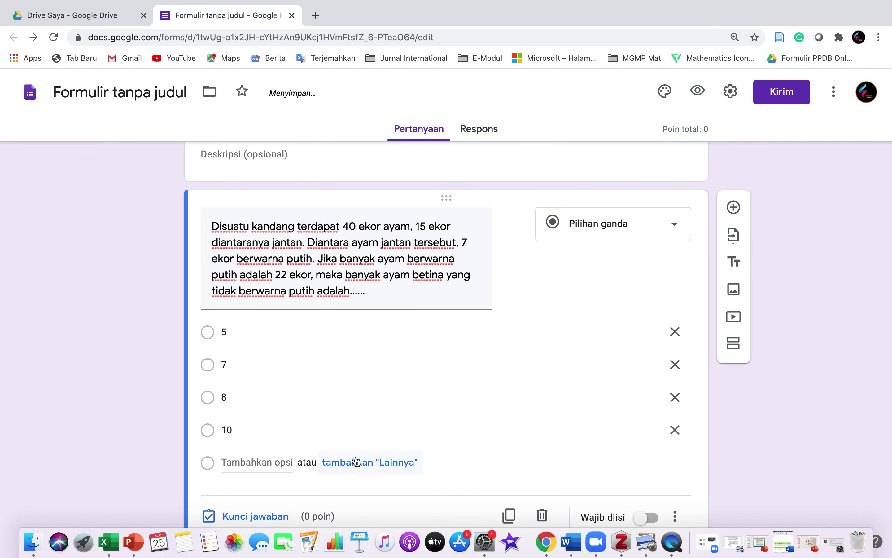
- Mark 10 as the correct answer in the chicken question's answer key and set its score to 1 point
scroll(315, 442, "down", 1)
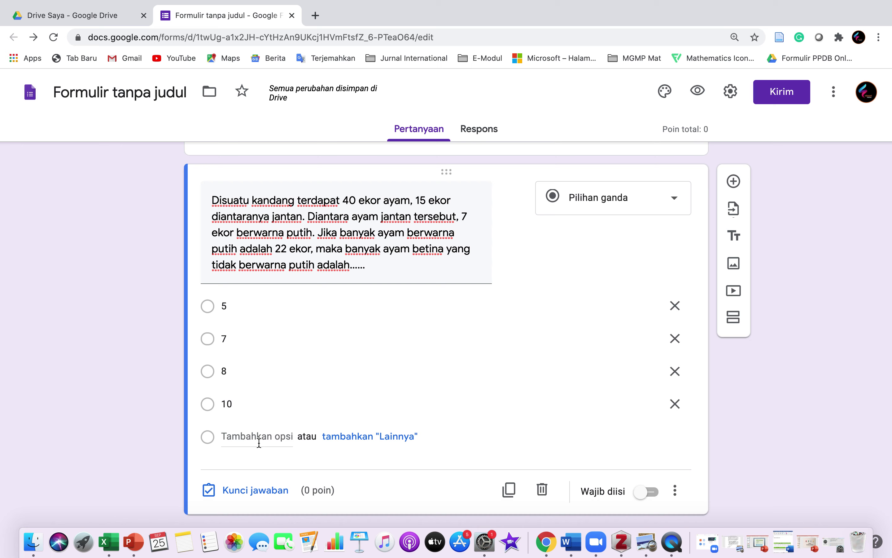
left_click(208, 404)
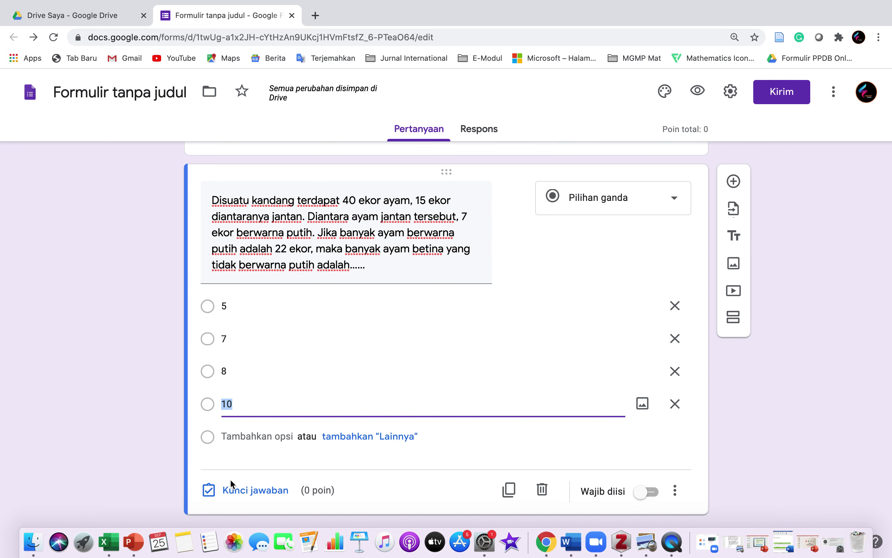
left_click(234, 492)
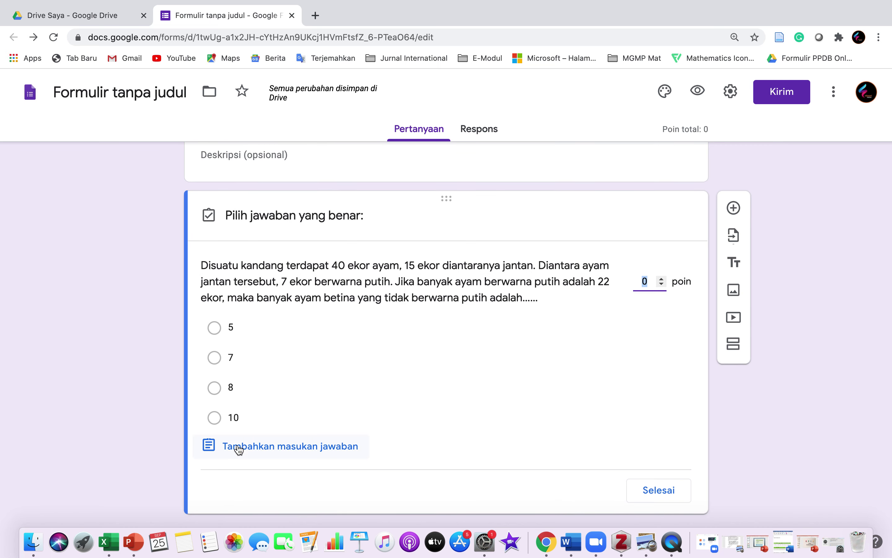
left_click(214, 418)
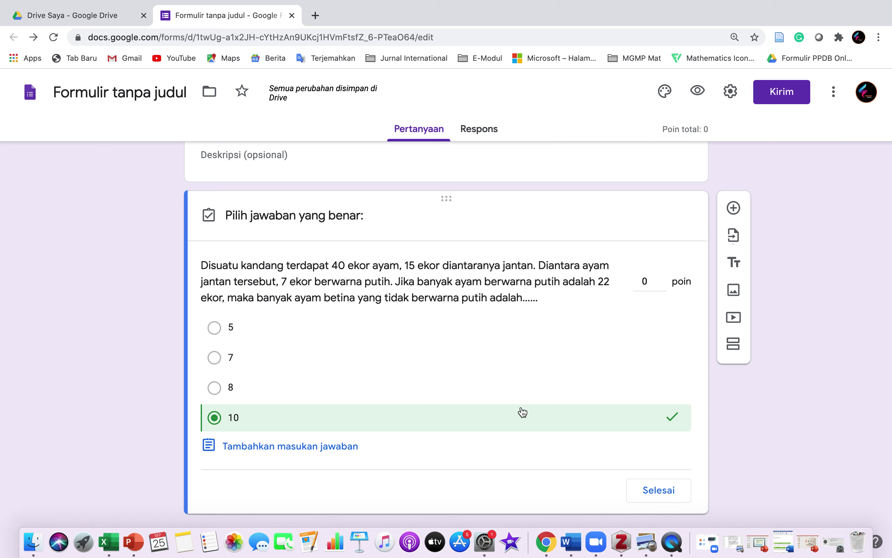
left_click(648, 278)
key("BackSpace")
left_click(659, 491)
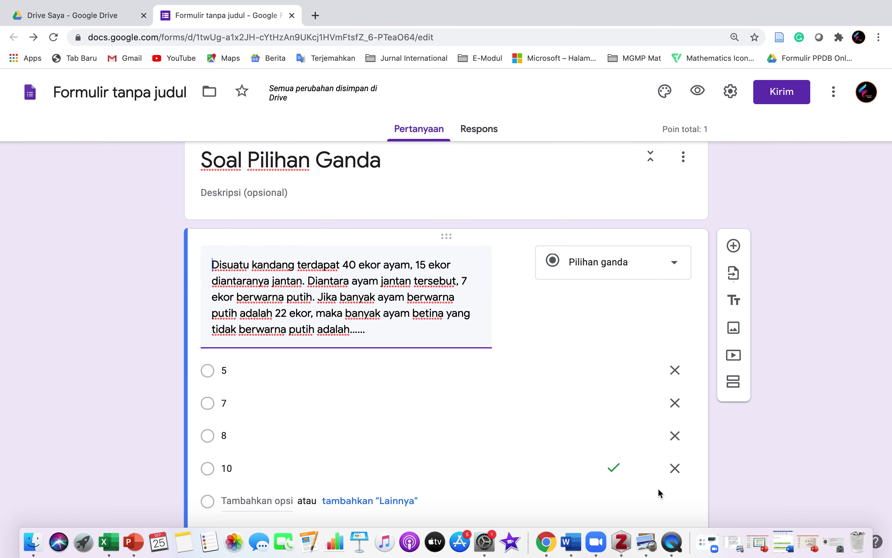
- Make the chicken question required and enable shuffling of its answer options (Acak urutan opsi)
scroll(537, 451, "down", 3)
left_click(650, 493)
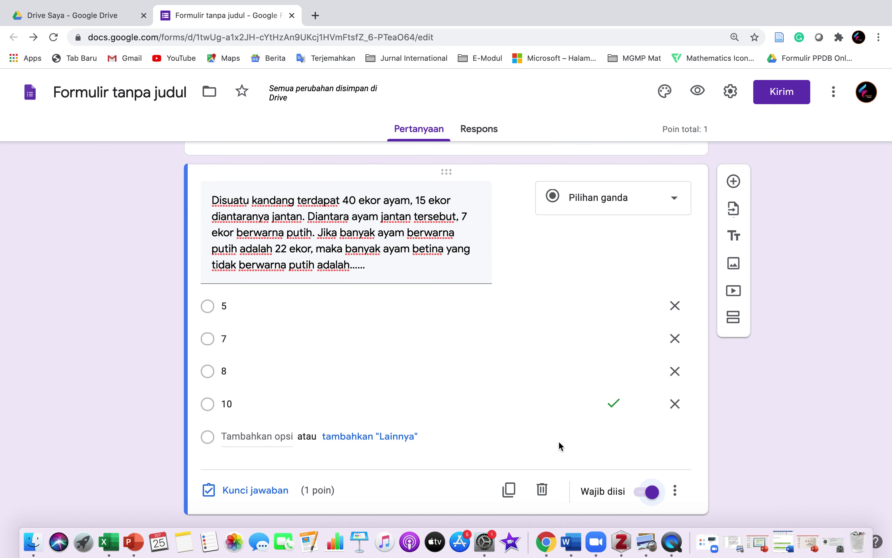
left_click(675, 490)
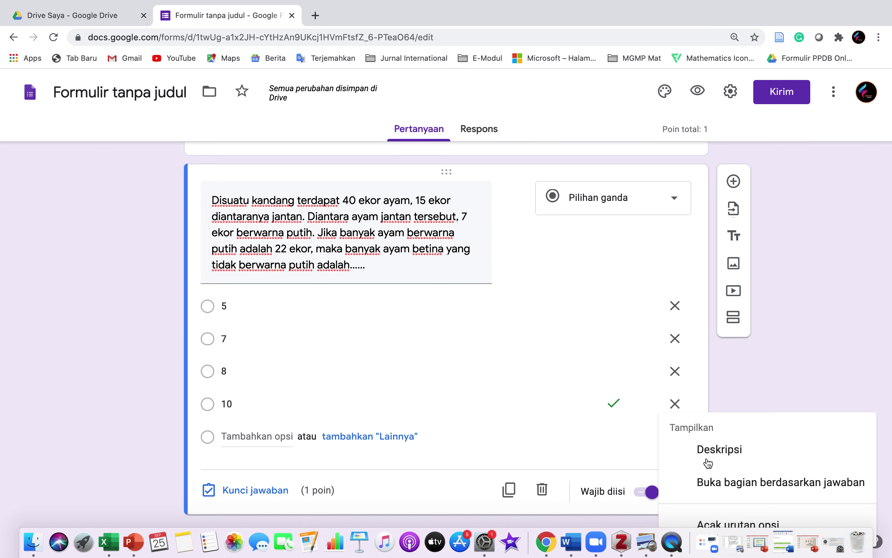
left_click(756, 521)
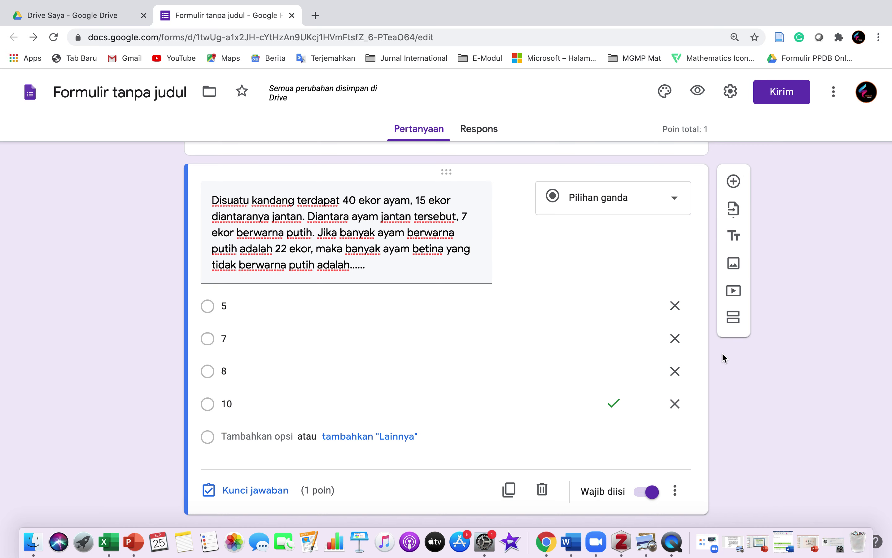
- Add a new section after the chicken question and title it "Soal Uraian"
scroll(722, 352, "up", 3)
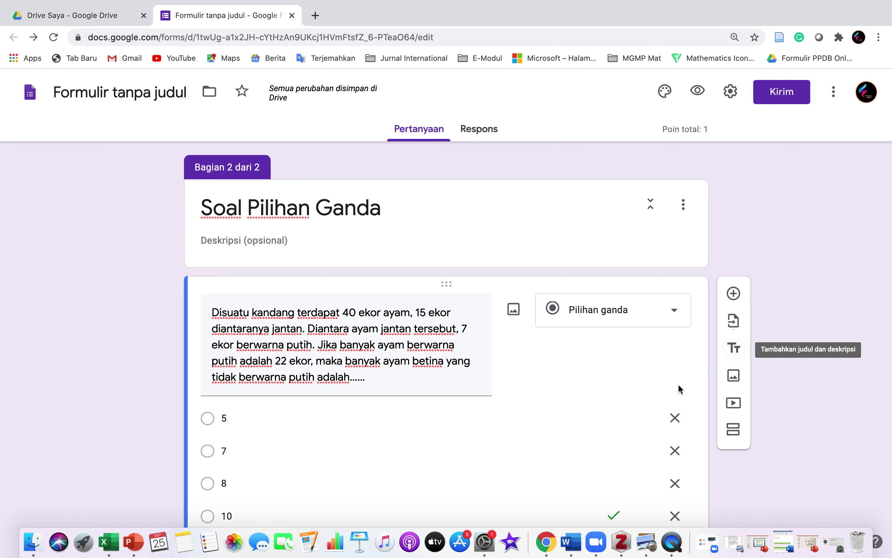
scroll(663, 391, "down", 2)
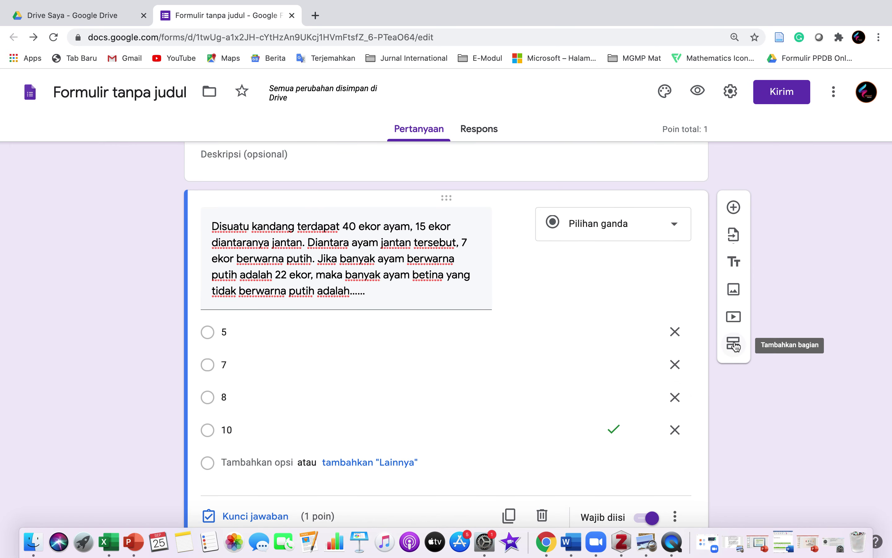
scroll(599, 341, "up", 3)
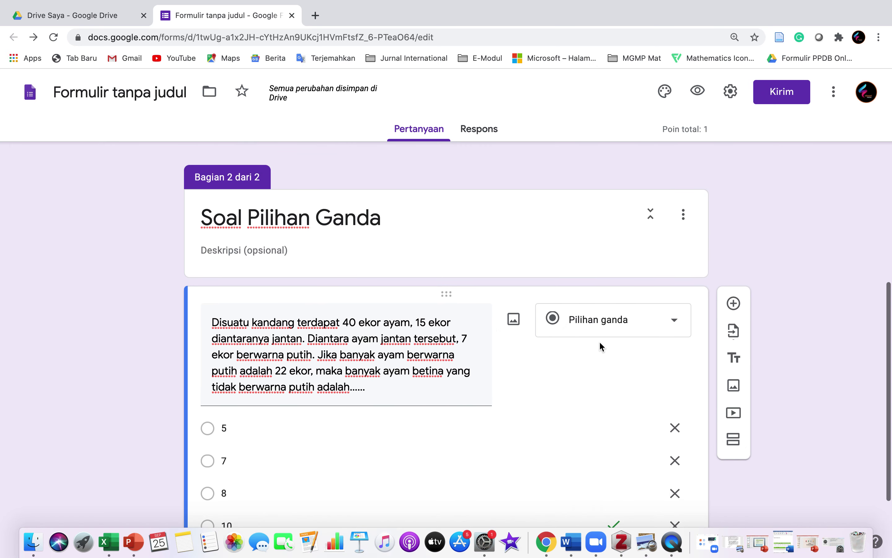
scroll(536, 398, "down", 3)
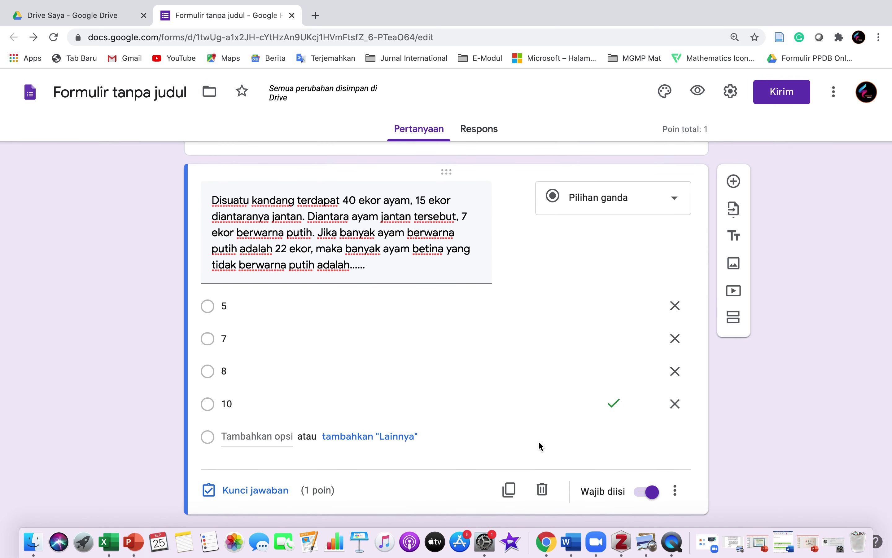
scroll(539, 445, "up", 5)
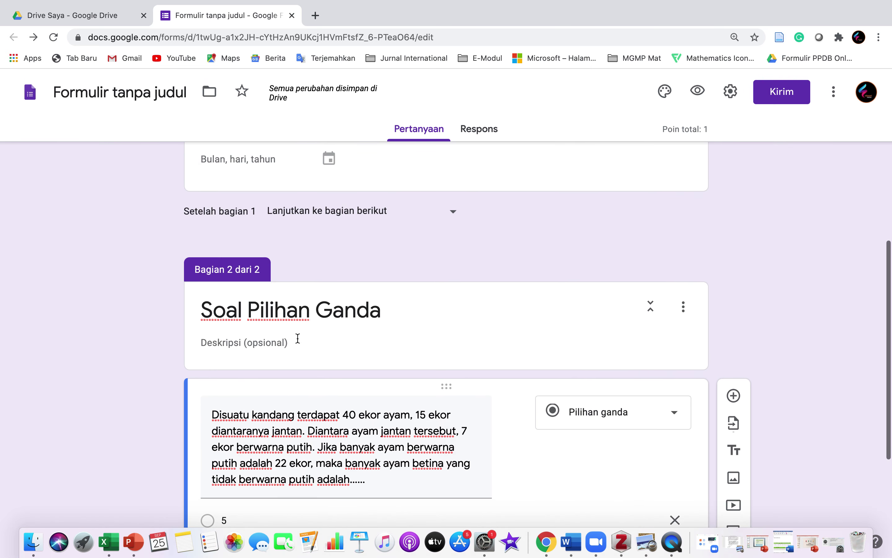
scroll(326, 342, "down", 5)
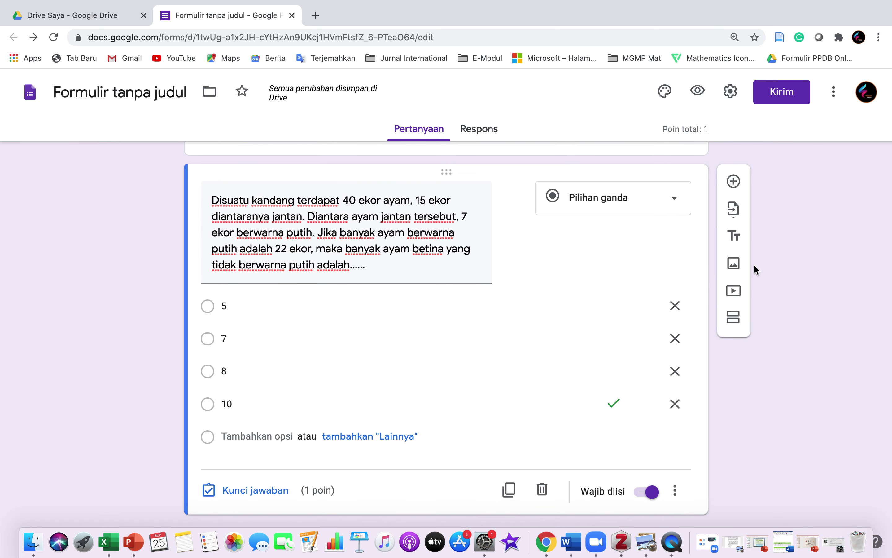
left_click(737, 321)
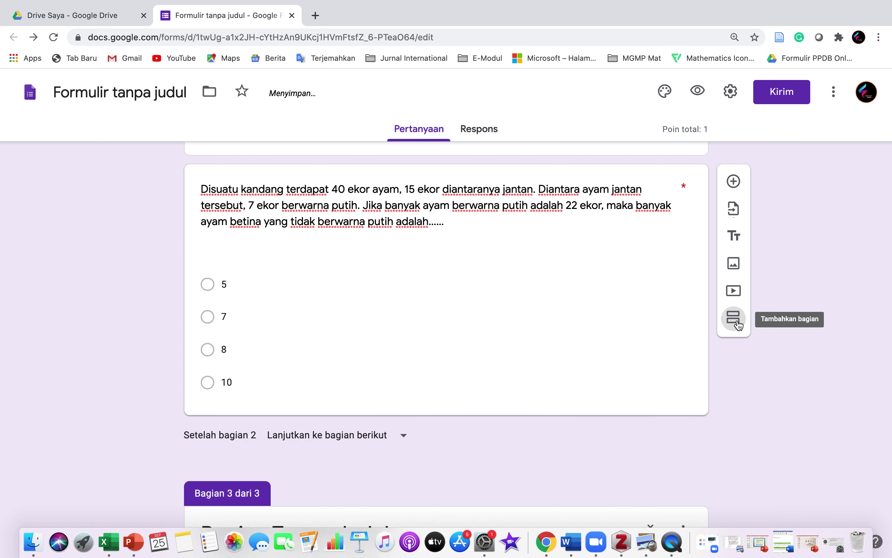
scroll(594, 394, "up", 4)
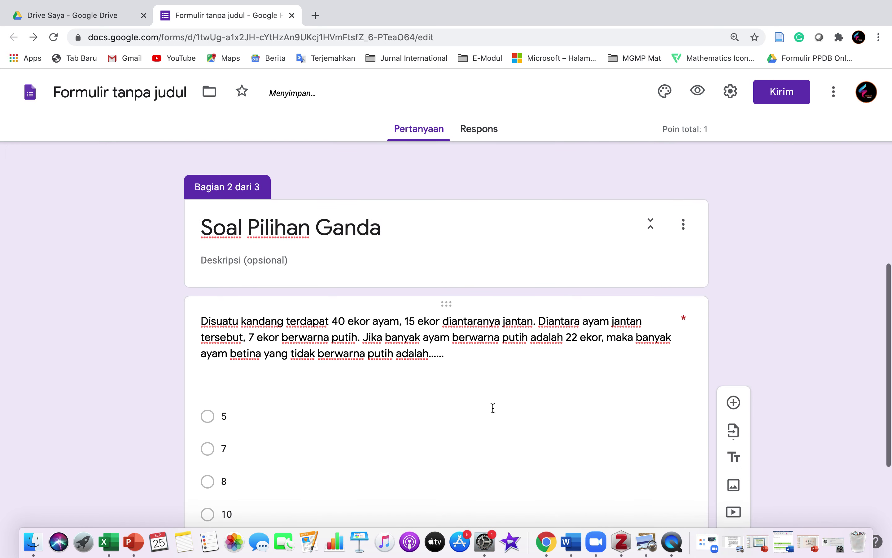
scroll(508, 411, "down", 2)
scroll(508, 411, "down", 4)
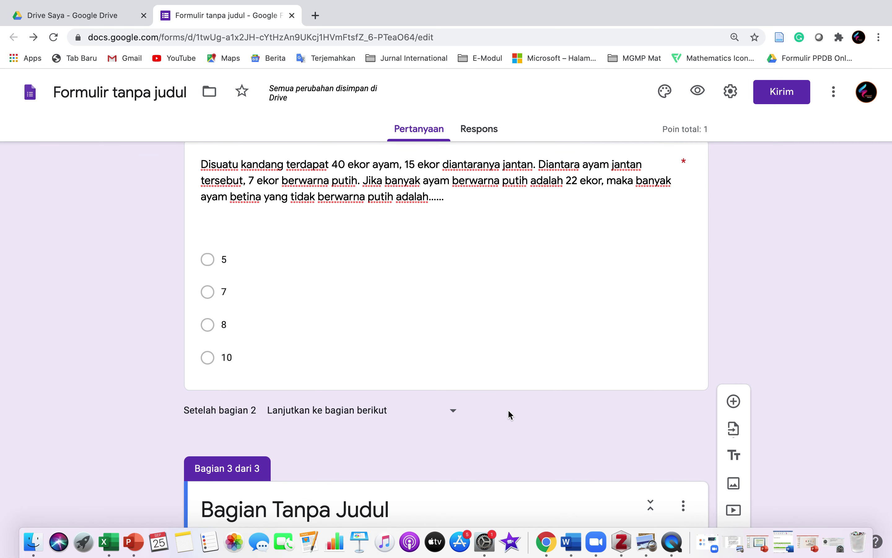
scroll(507, 410, "down", 2)
left_click(399, 451)
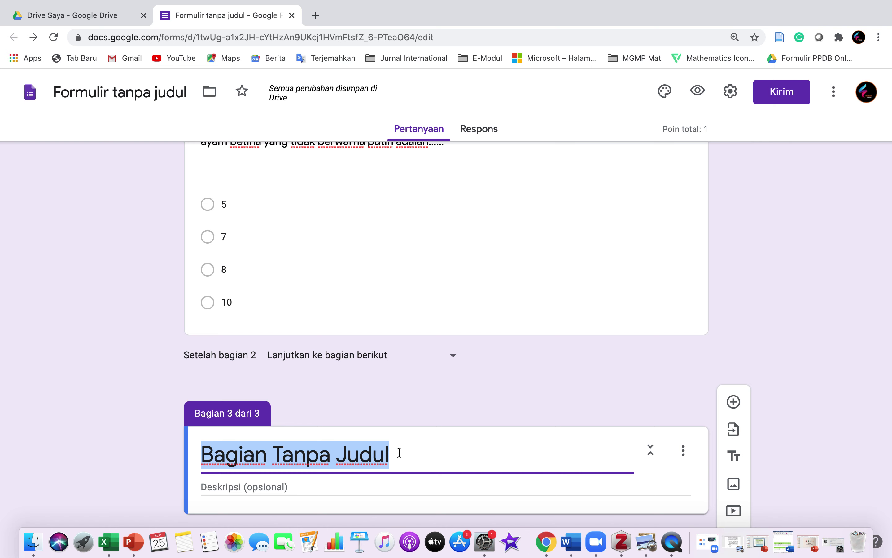
type("Soal ")
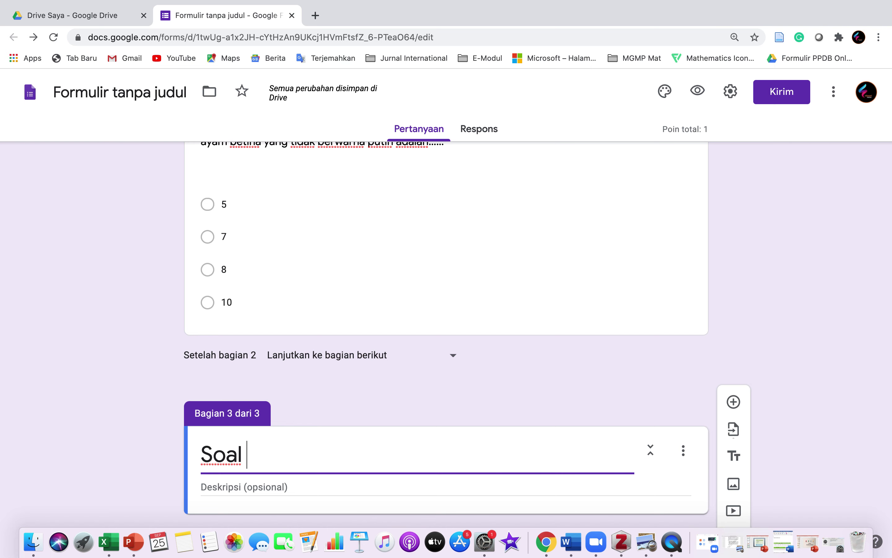
type("Uraian")
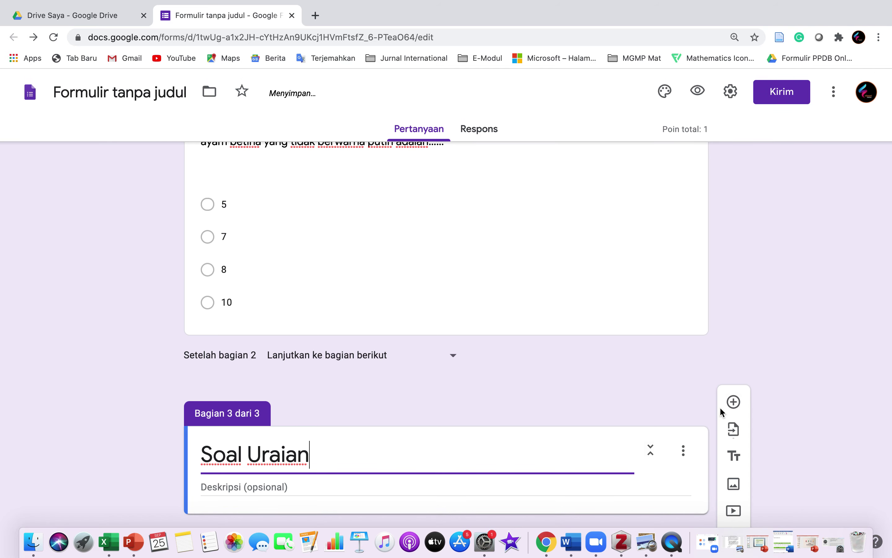
- Add the question about the pesticide's effect on the elang to the Soal Uraian section and insert rantai makanan.png from Downloads
left_click(733, 403)
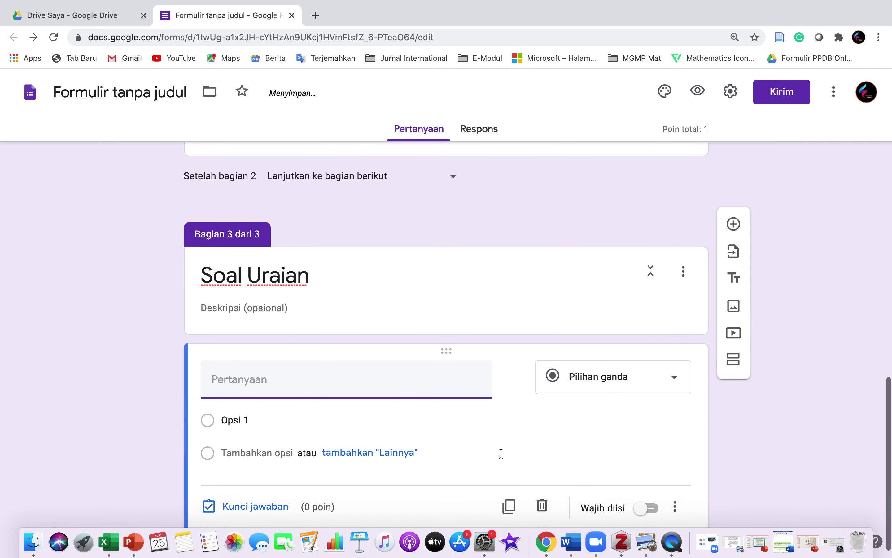
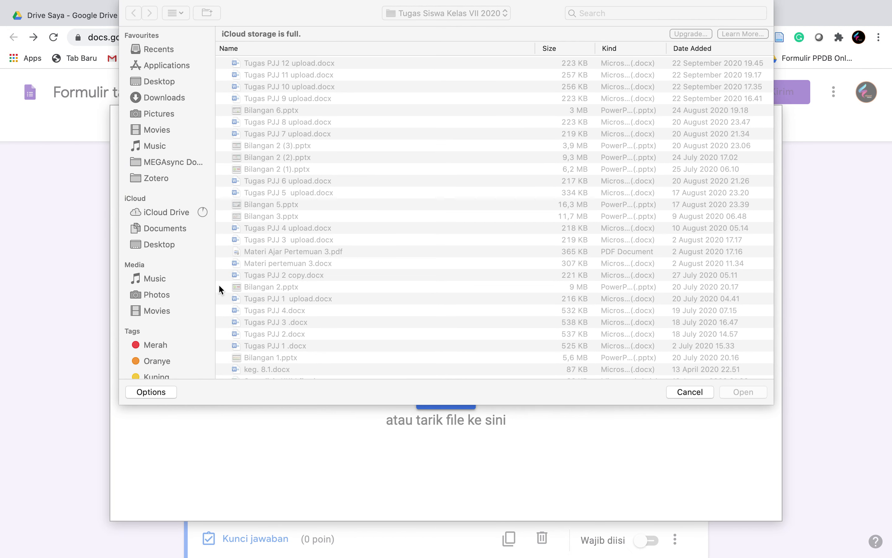
left_click(167, 98)
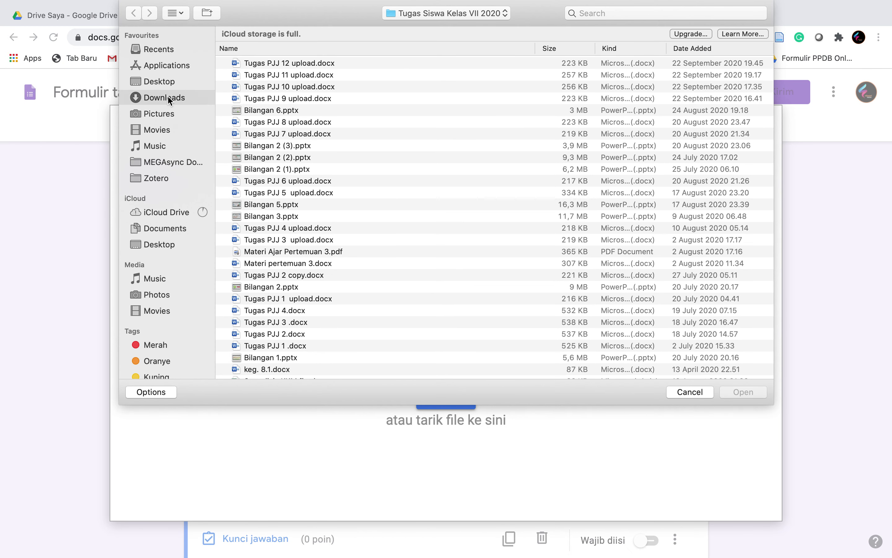
left_click(284, 48)
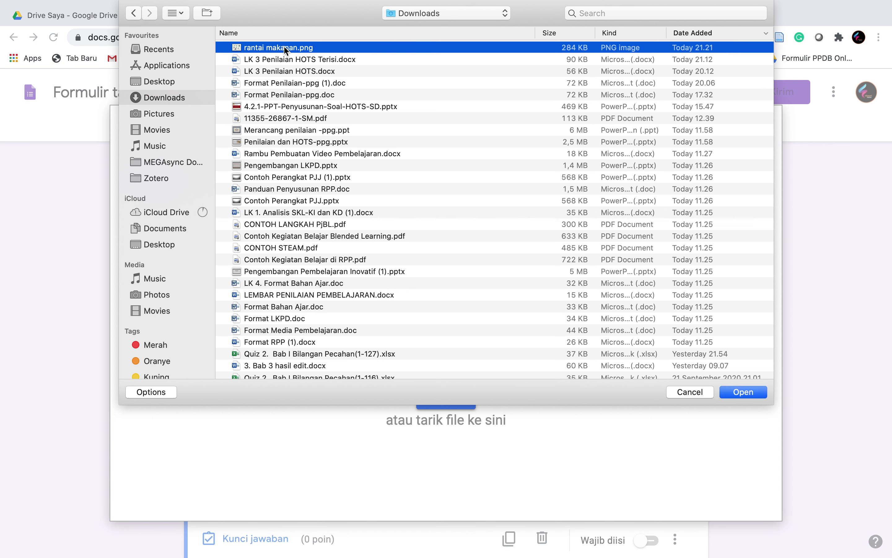
left_click(743, 391)
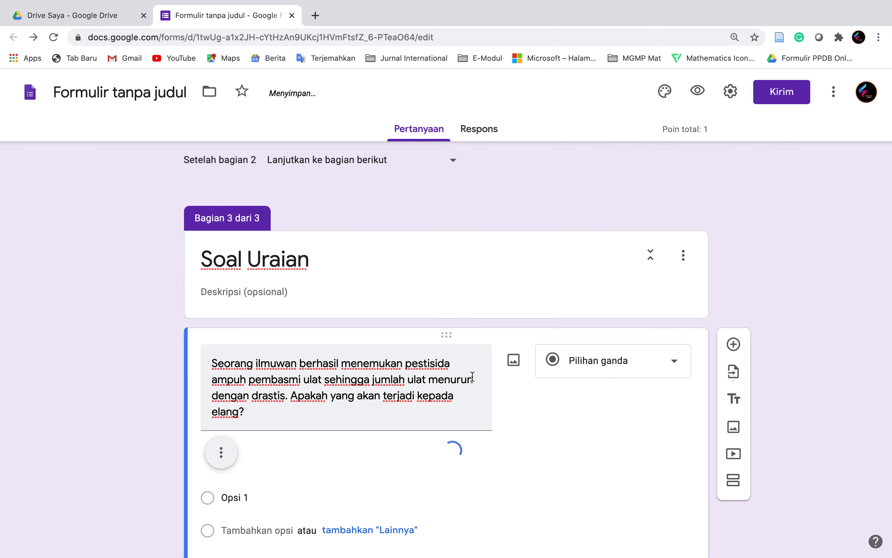
scroll(501, 420, "down", 3)
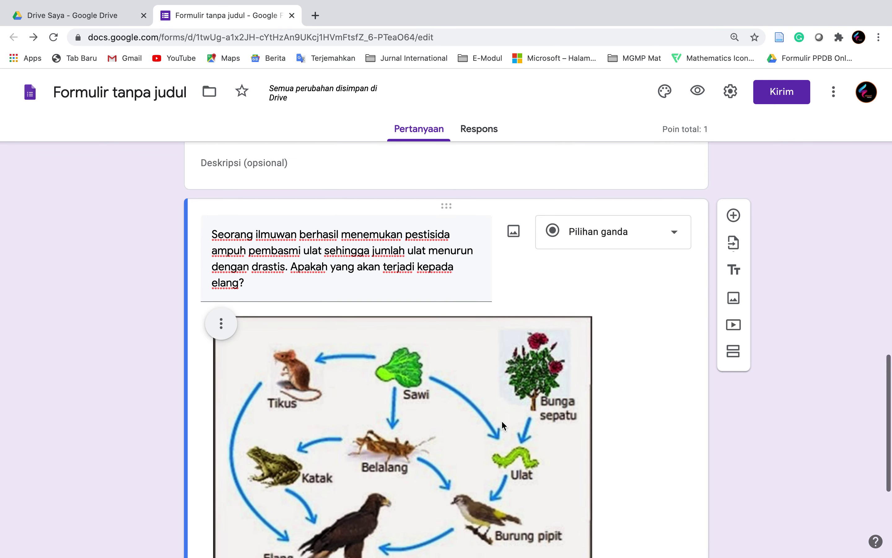
scroll(501, 420, "down", 5)
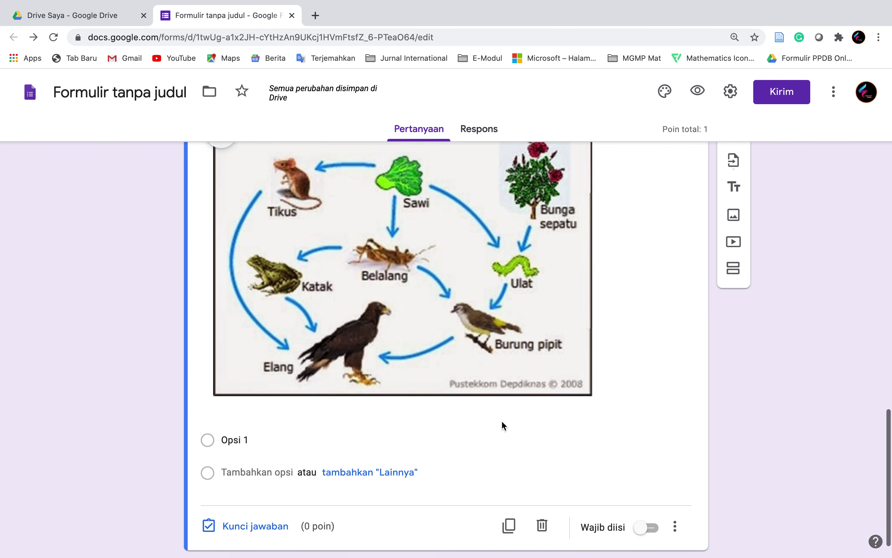
scroll(501, 420, "up", 4)
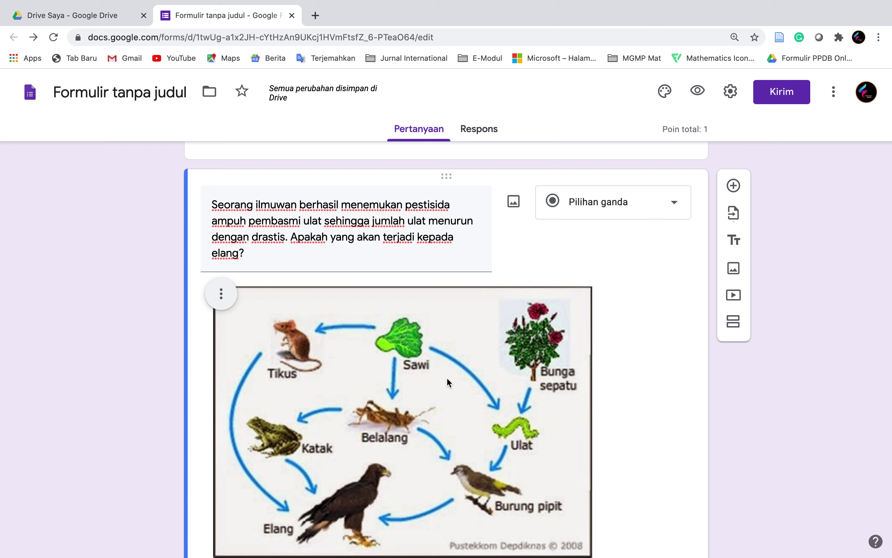
scroll(447, 379, "down", 3)
scroll(546, 295, "up", 3)
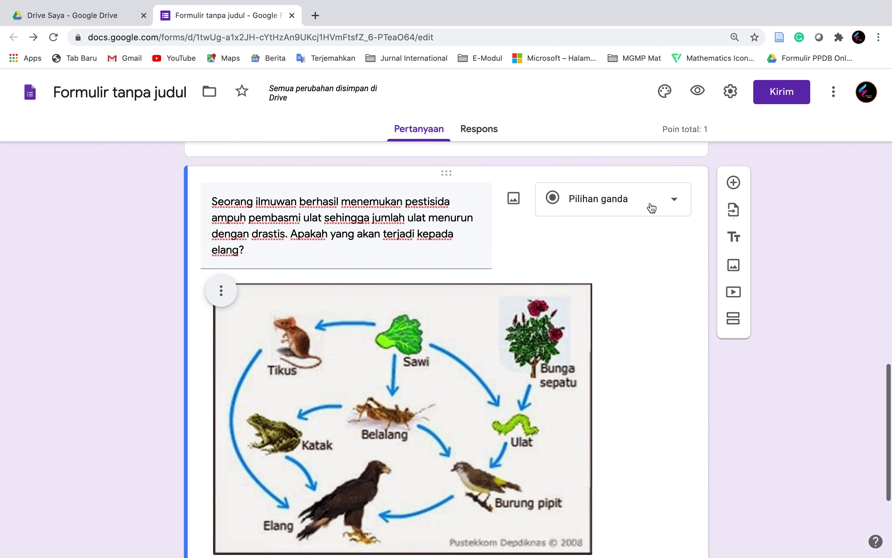
- Change the type of the question about the pesticide's effect on the elang to Jawaban singkat
left_click(669, 204)
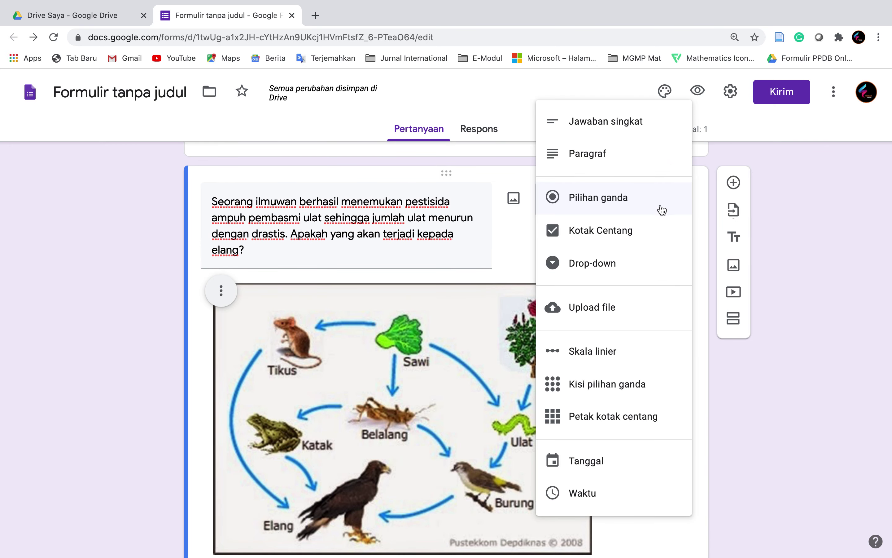
left_click(629, 131)
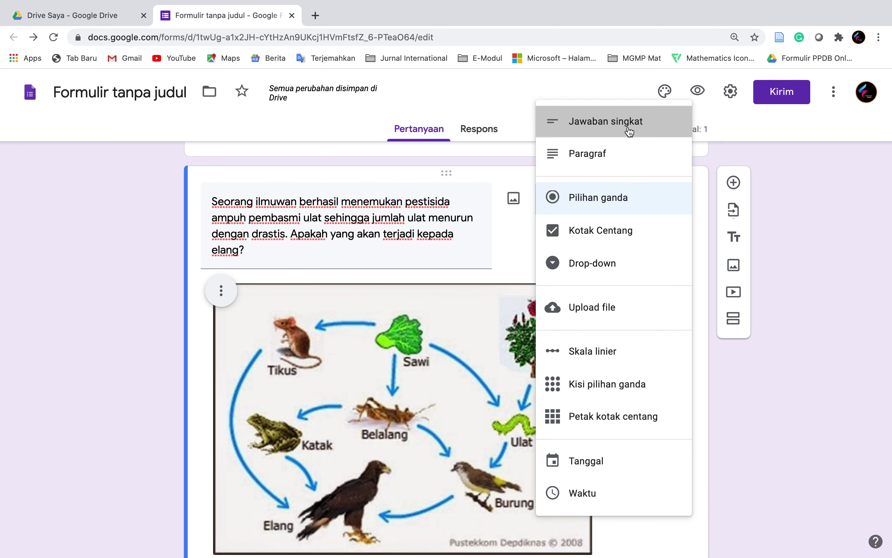
scroll(502, 455, "down", 5)
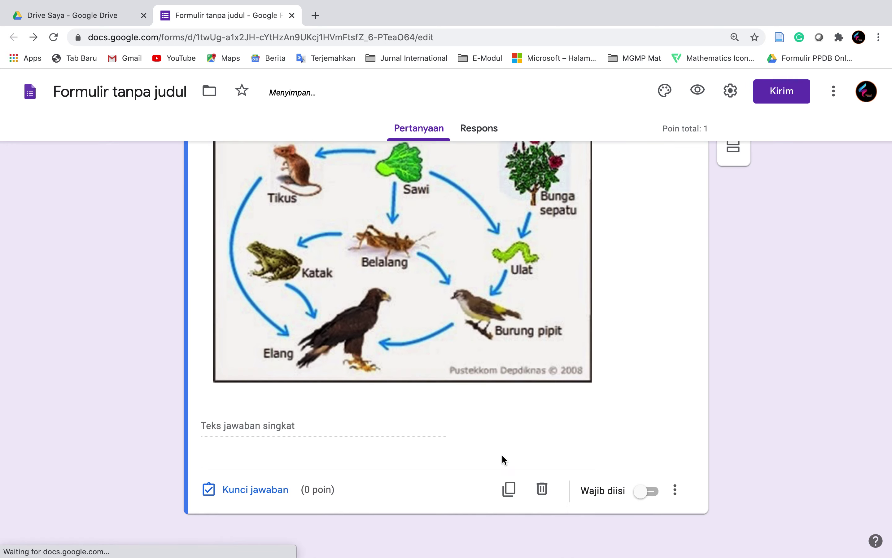
scroll(502, 456, "up", 2)
scroll(502, 454, "up", 3)
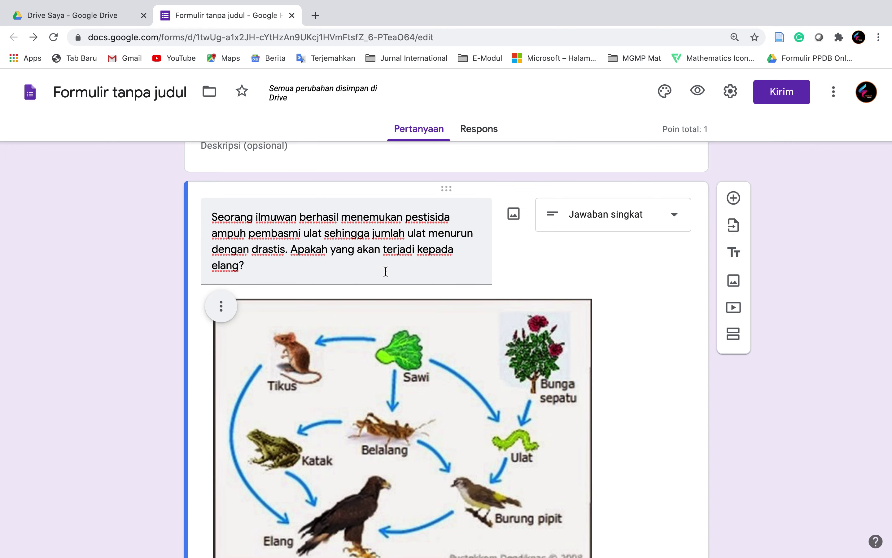
- Open the elang question's answer key and examine its points, correct-answer and answer-feedback options
scroll(386, 271, "down", 5)
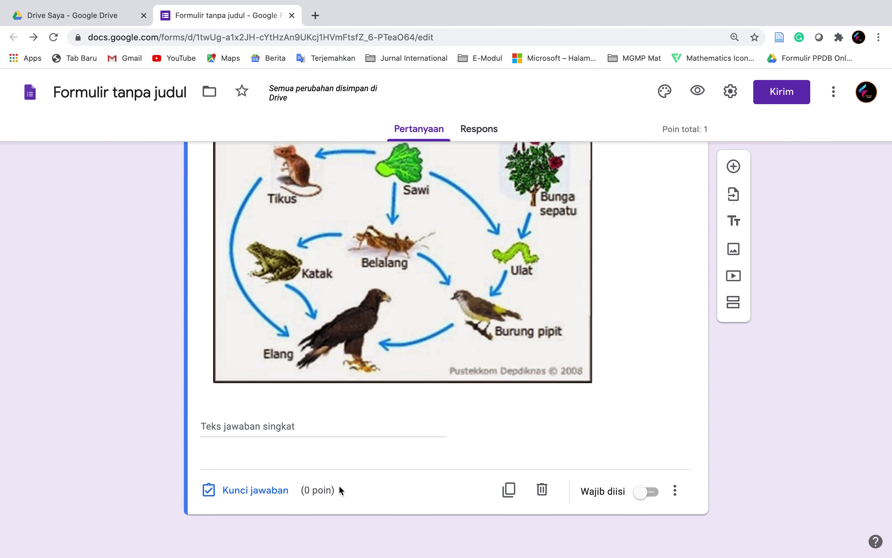
left_click(274, 494)
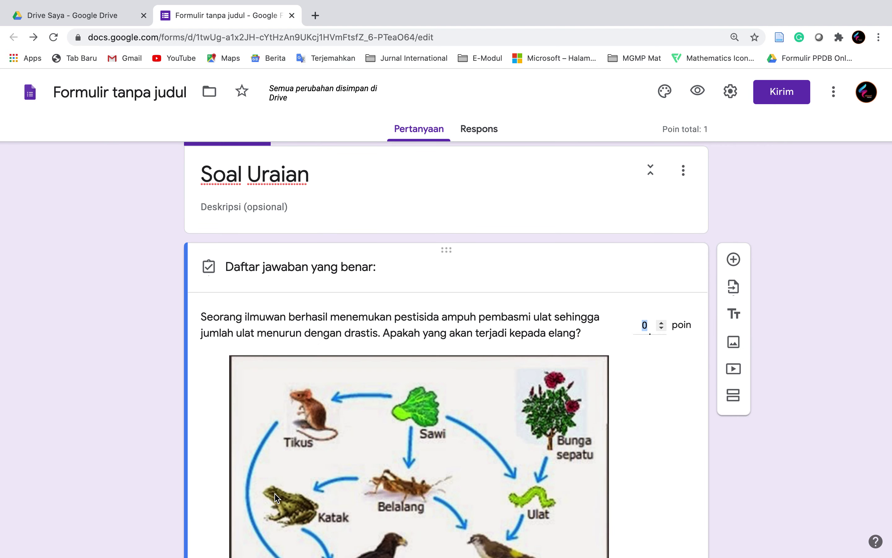
scroll(347, 422, "down", 8)
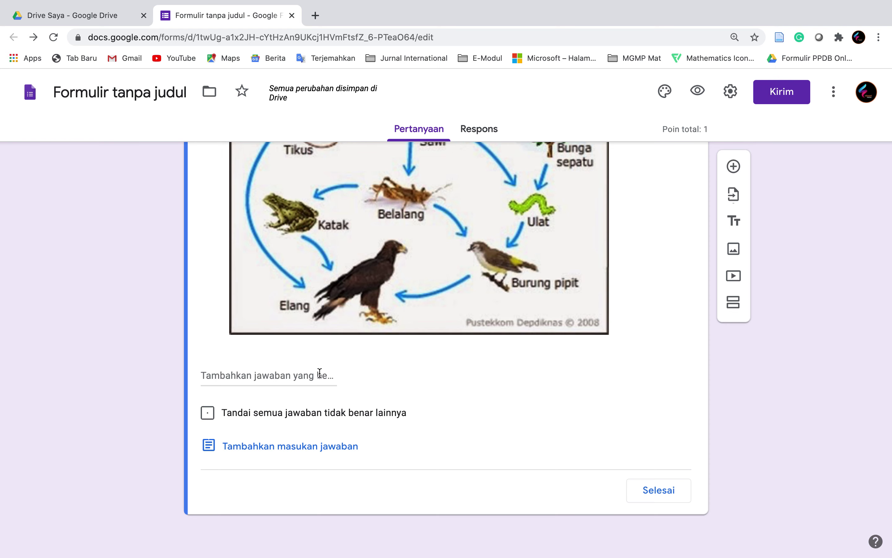
scroll(319, 373, "up", 2)
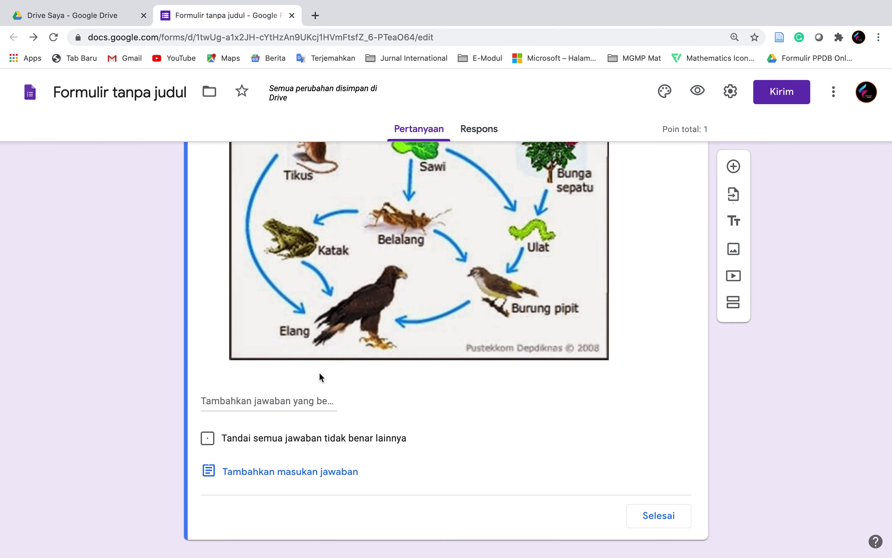
scroll(320, 374, "up", 3)
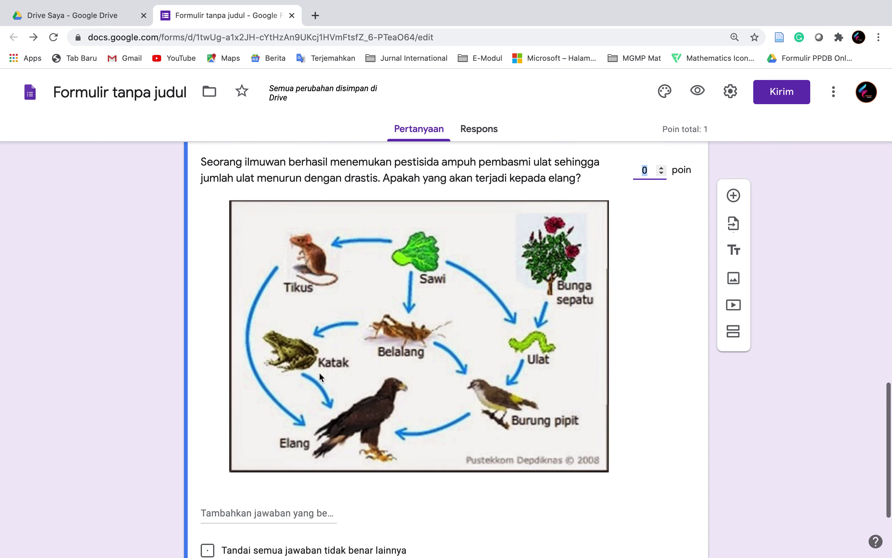
scroll(319, 372, "up", 2)
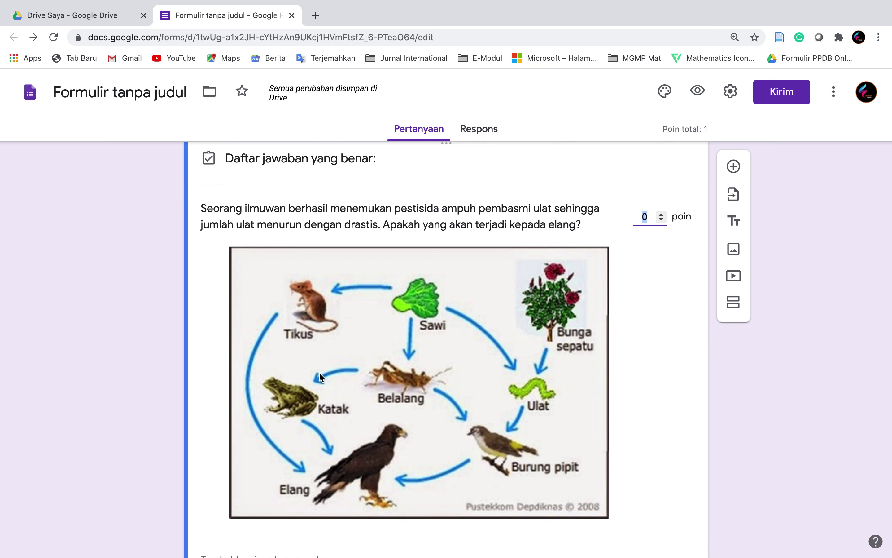
scroll(319, 372, "down", 4)
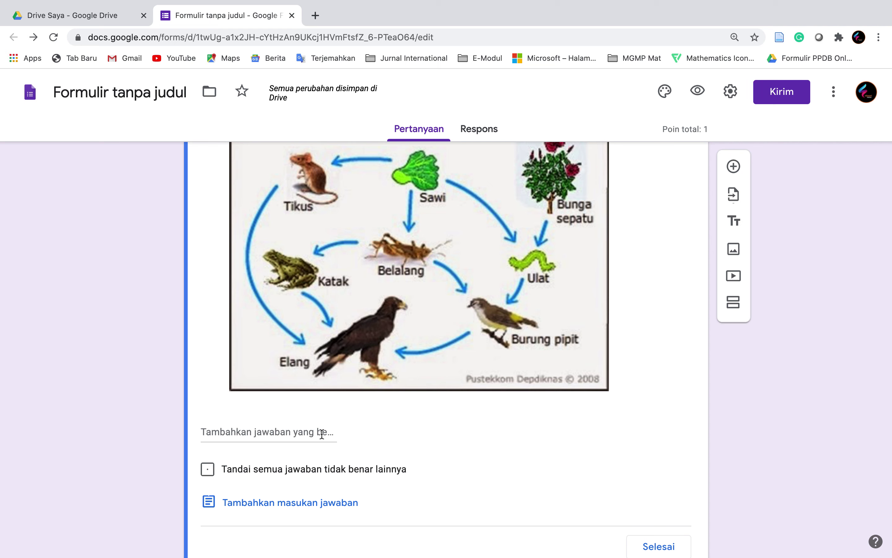
scroll(322, 434, "up", 4)
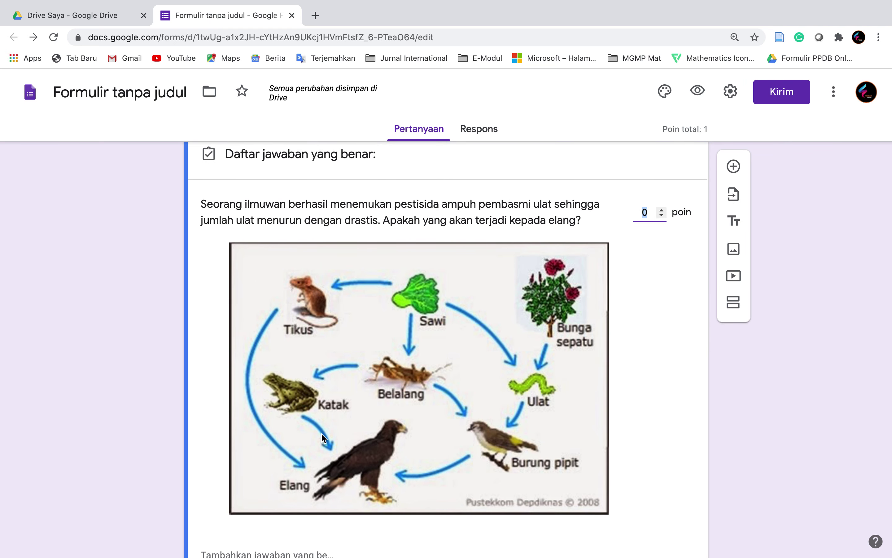
scroll(320, 433, "down", 5)
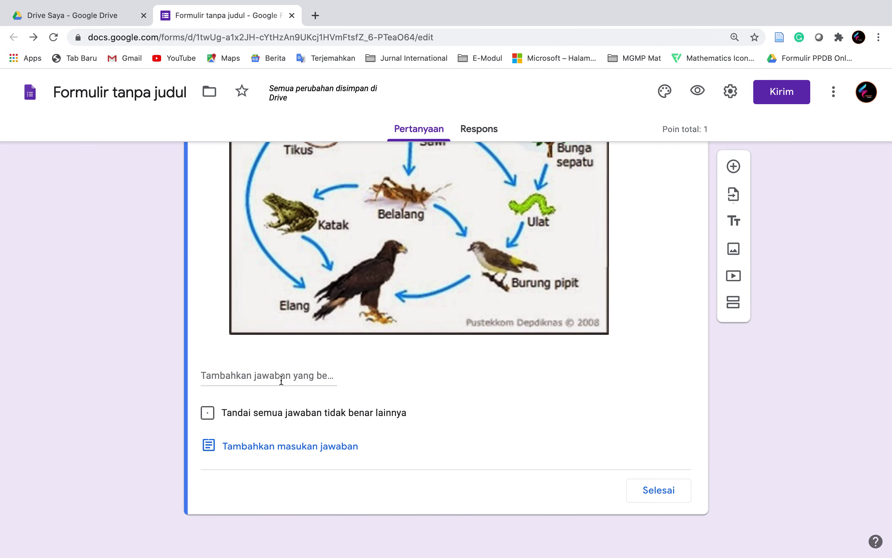
scroll(281, 380, "up", 2)
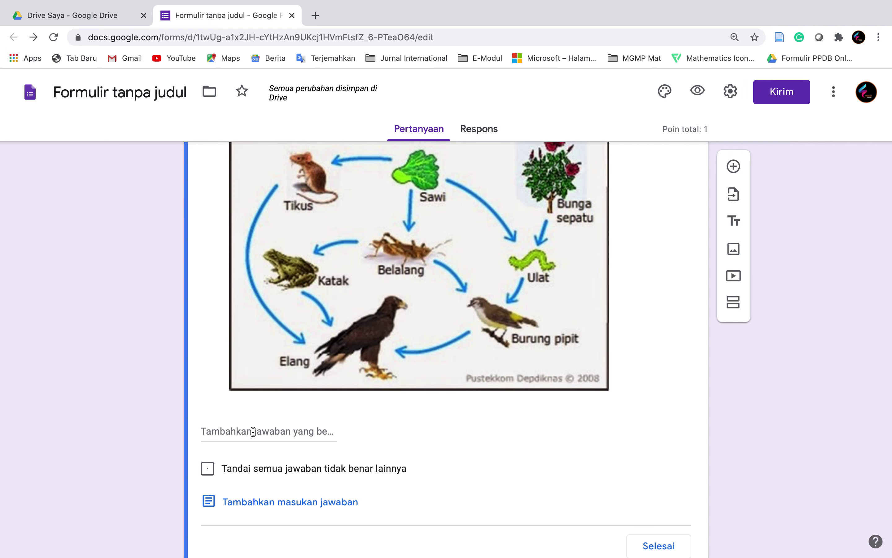
scroll(233, 446, "up", 3)
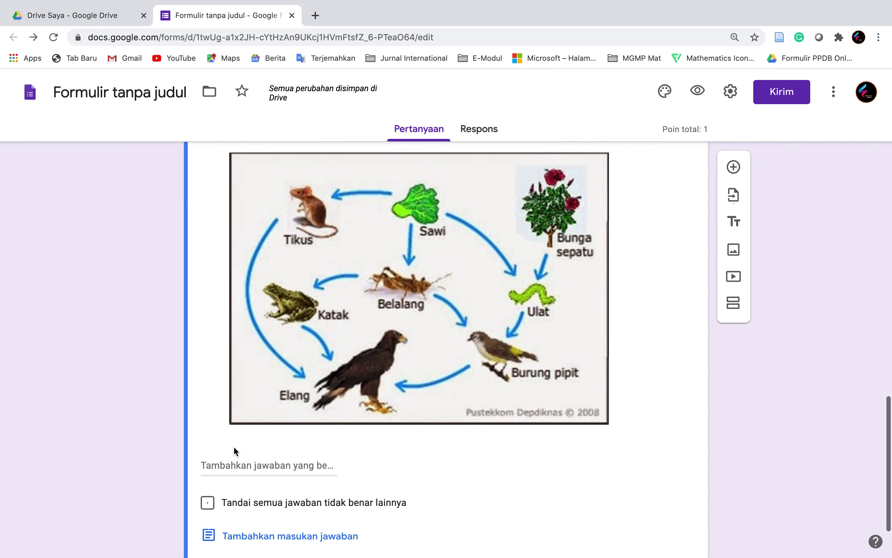
scroll(233, 445, "up", 4)
scroll(233, 446, "down", 2)
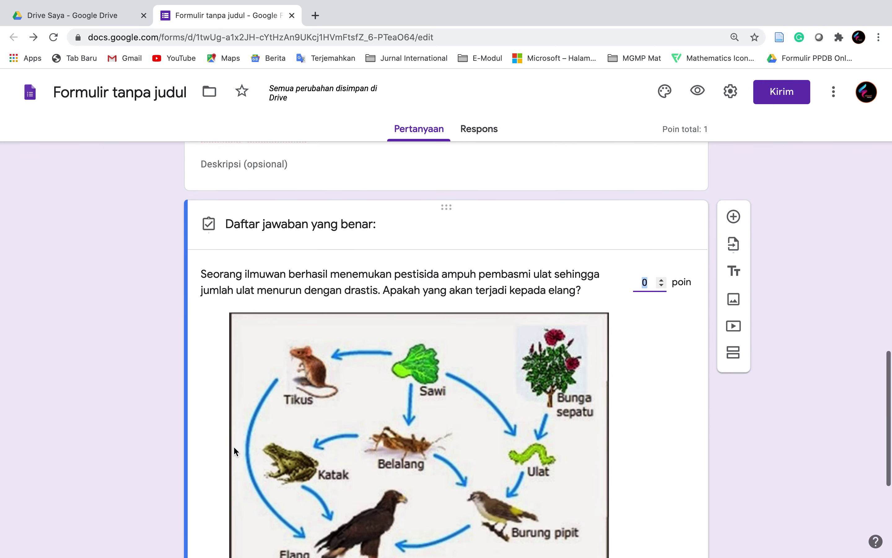
scroll(233, 445, "down", 5)
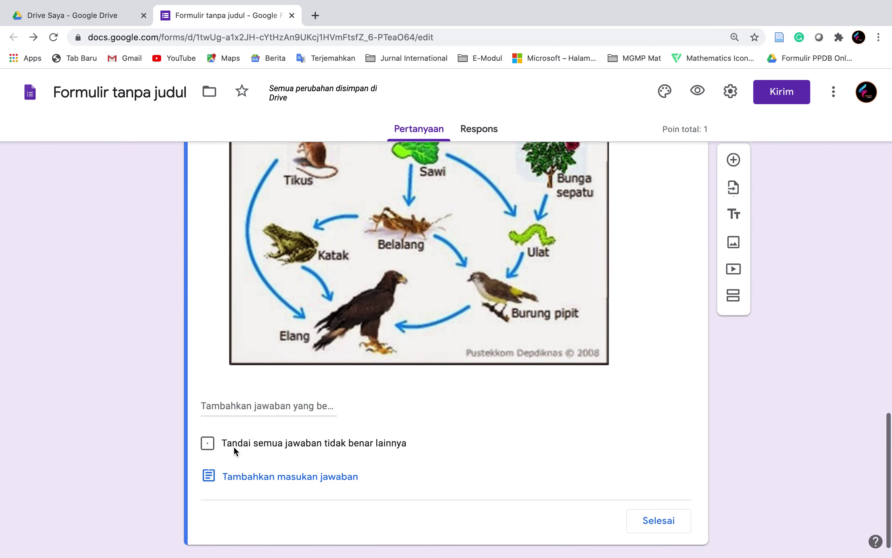
- Set the elang question's score to 5 points in its answer key and make the question required (Wajib diisi)
scroll(233, 445, "up", 6)
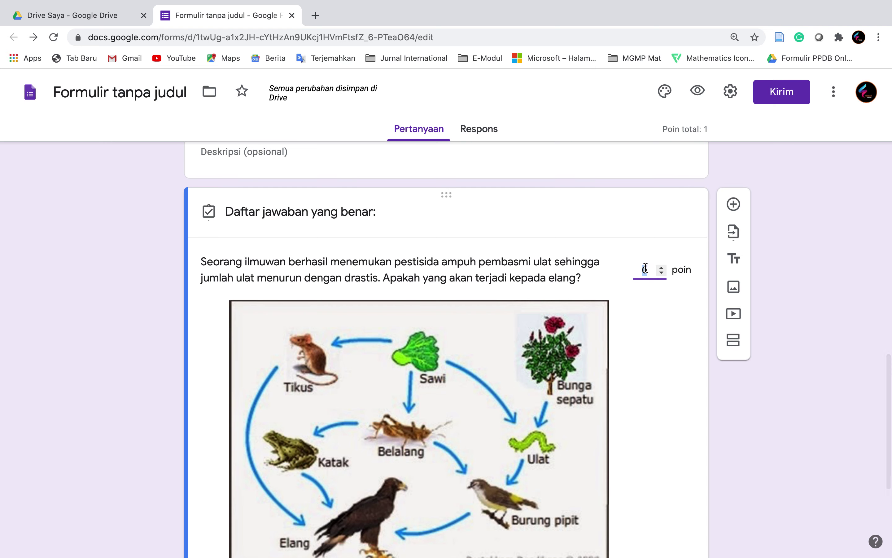
left_click(662, 267)
left_click(662, 267)
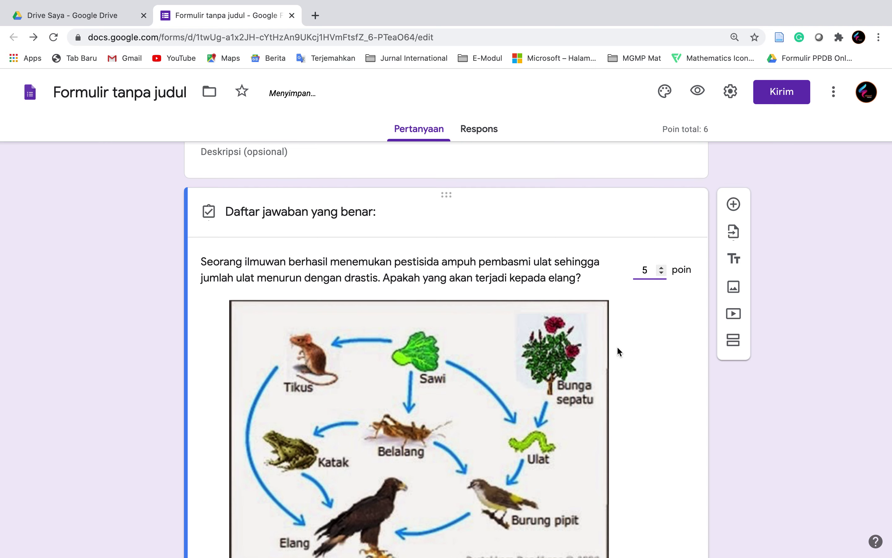
scroll(616, 346, "down", 6)
left_click(646, 489)
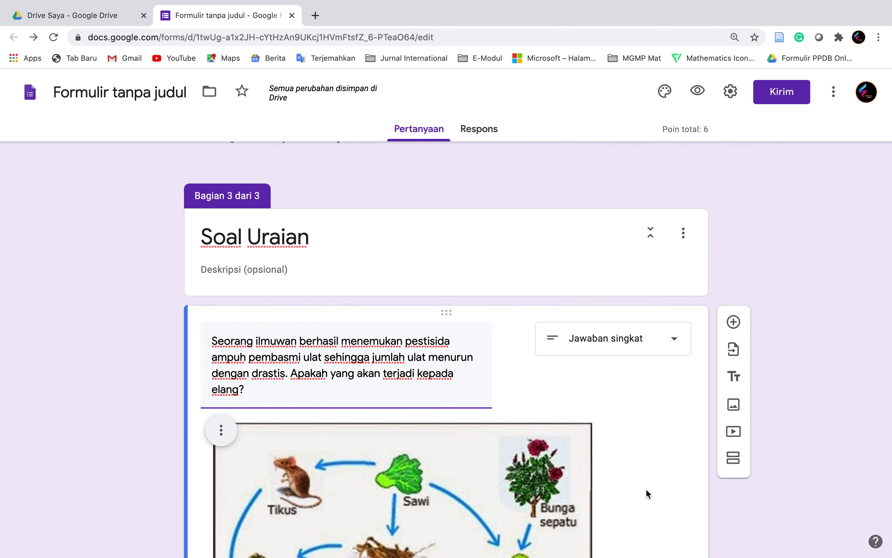
scroll(645, 488, "down", 8)
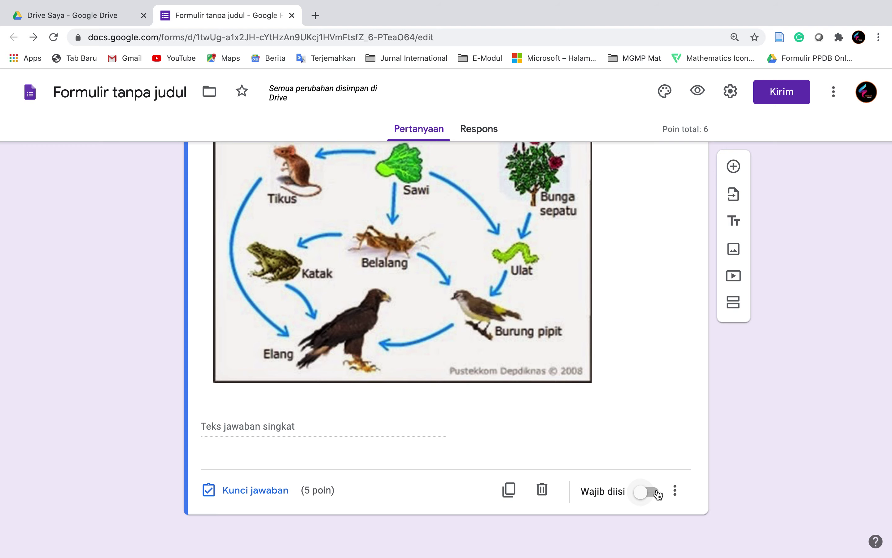
left_click(649, 491)
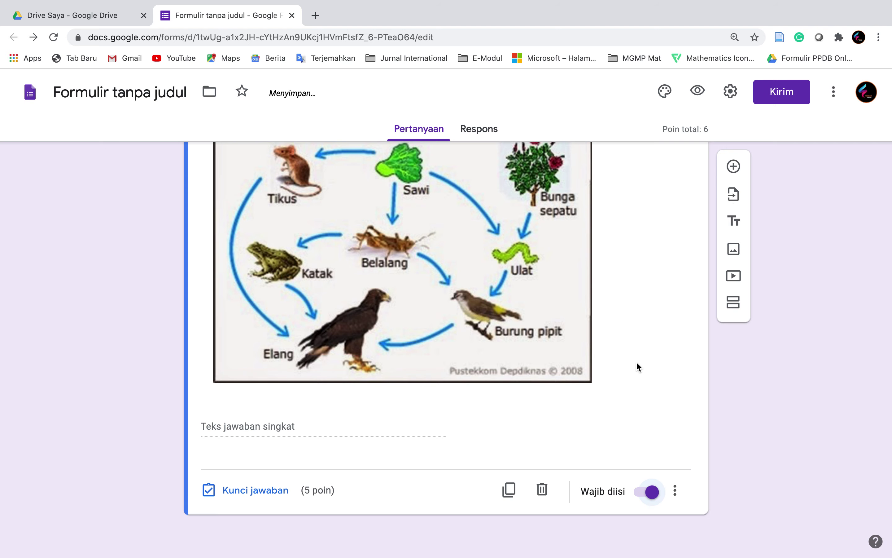
- Preview the form and try to continue past the Identitas Peserta Didik section with its required fields empty
scroll(636, 361, "up", 15)
scroll(637, 362, "up", 20)
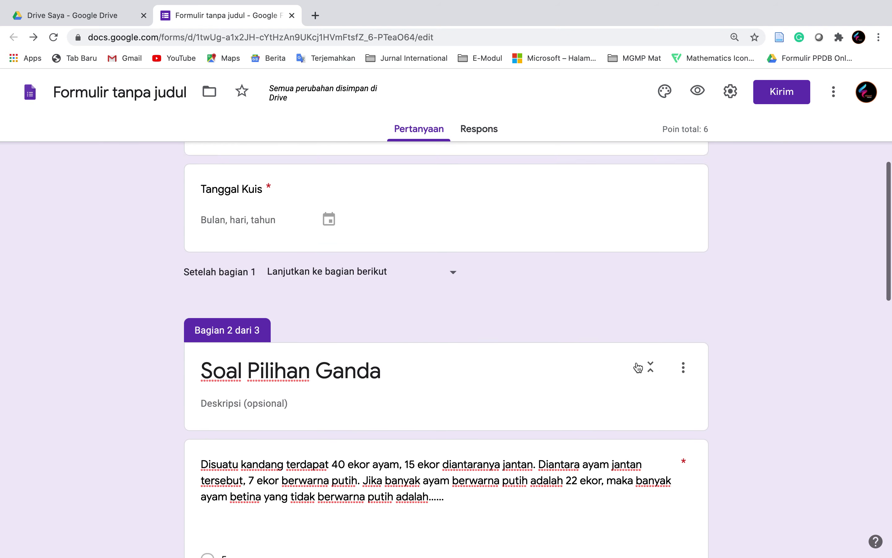
scroll(637, 361, "down", 20)
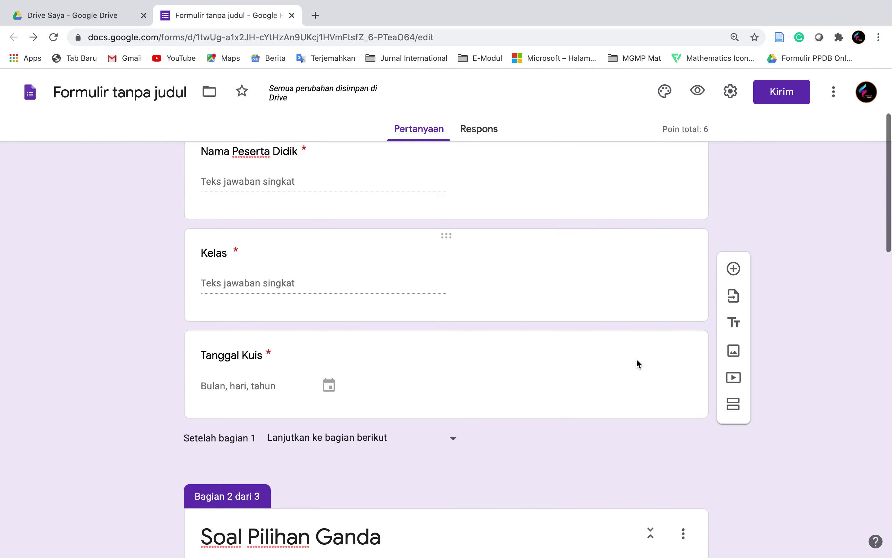
scroll(637, 364, "up", 20)
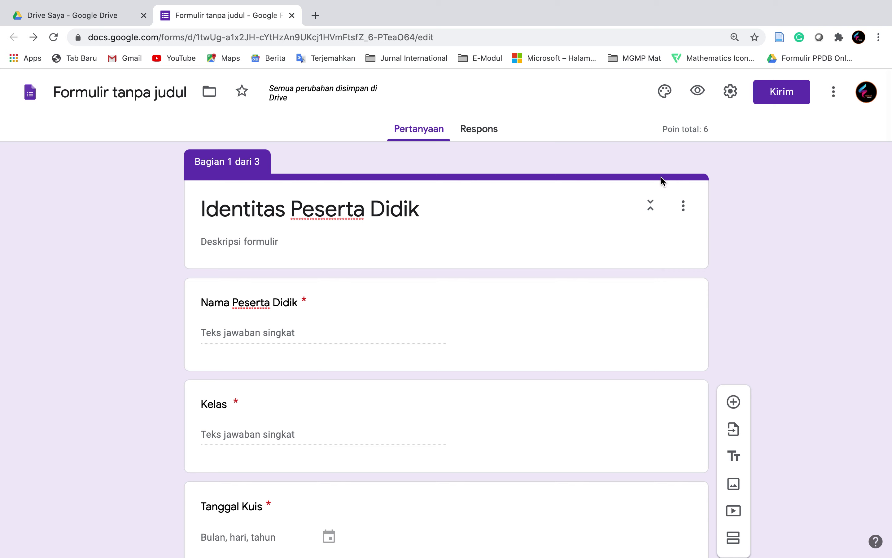
left_click(697, 93)
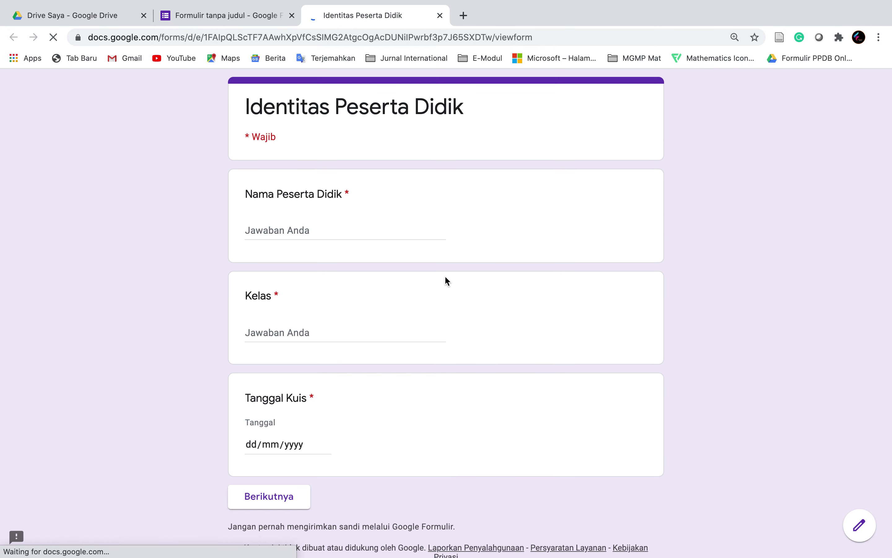
scroll(413, 306, "down", 2)
scroll(413, 311, "up", 2)
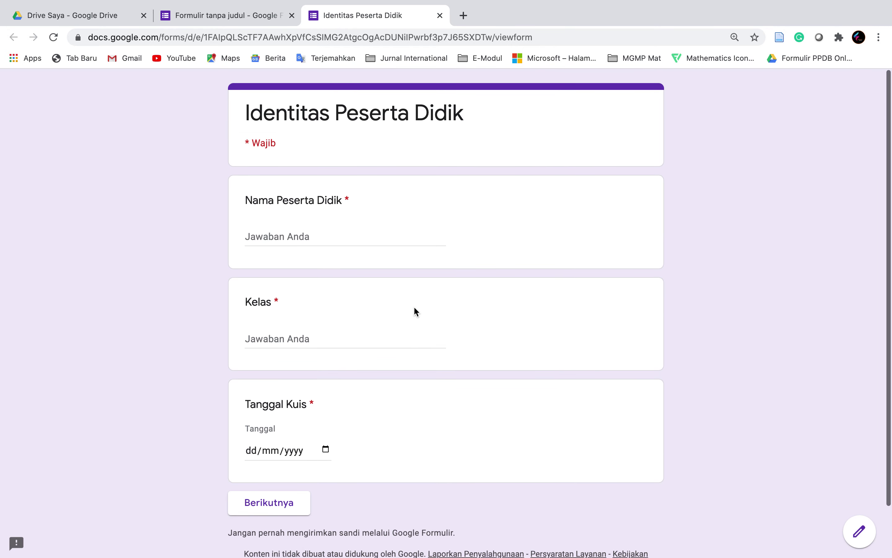
left_click(278, 502)
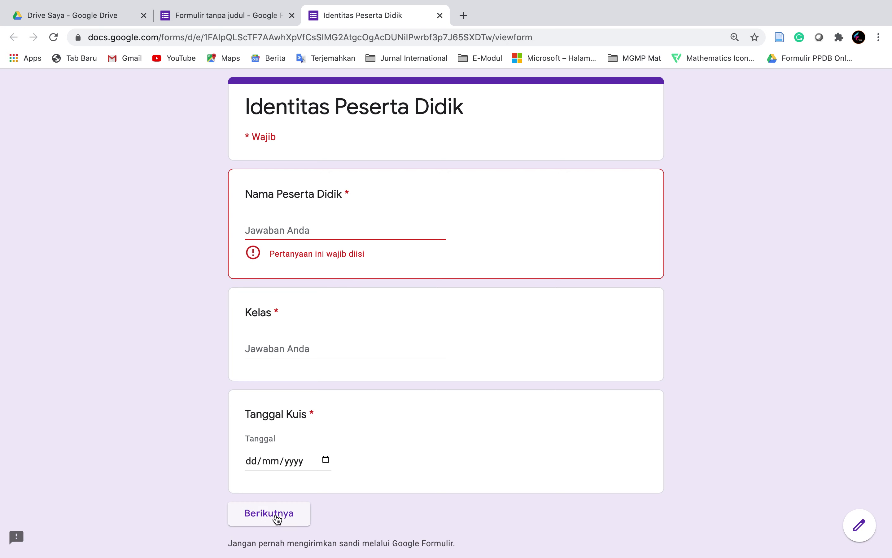
- Return to the form editor and copy the form's share link with the URL shortened (Perpendek URL)
left_click(203, 16)
scroll(401, 231, "down", 10)
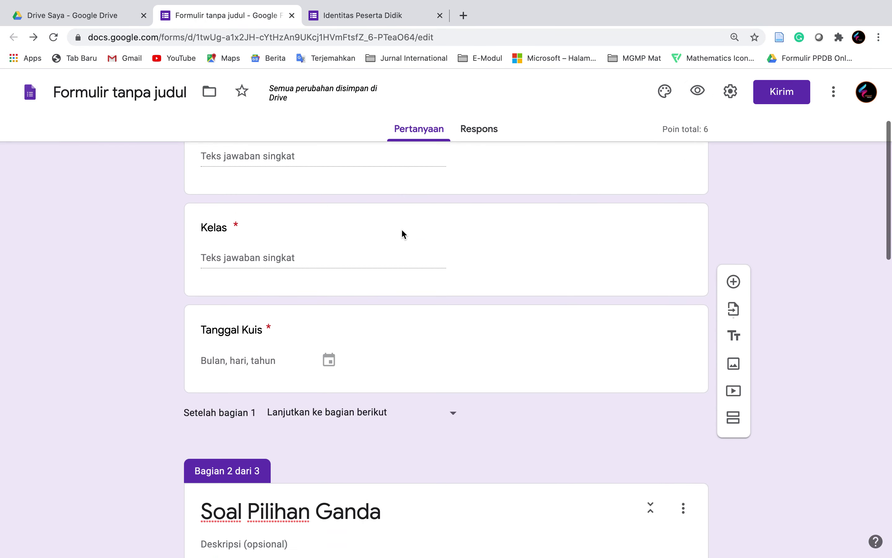
scroll(402, 234, "down", 15)
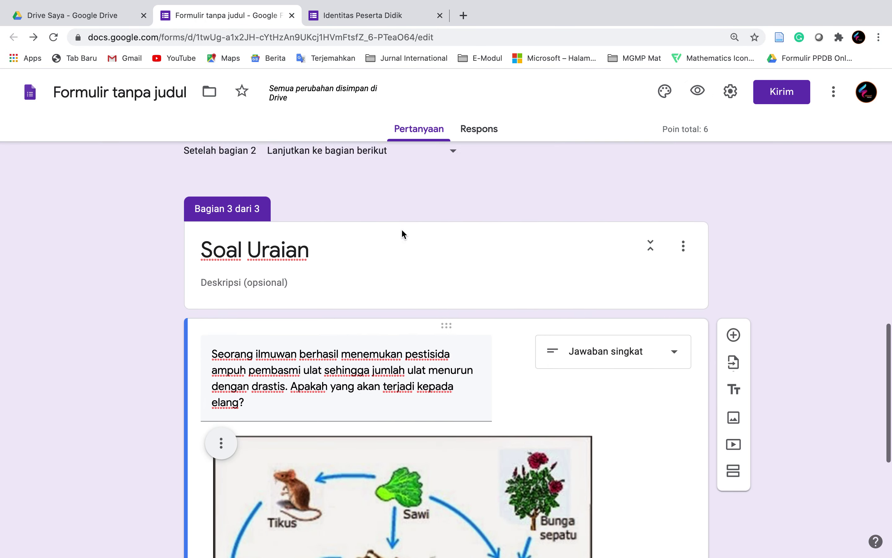
scroll(401, 229, "up", 20)
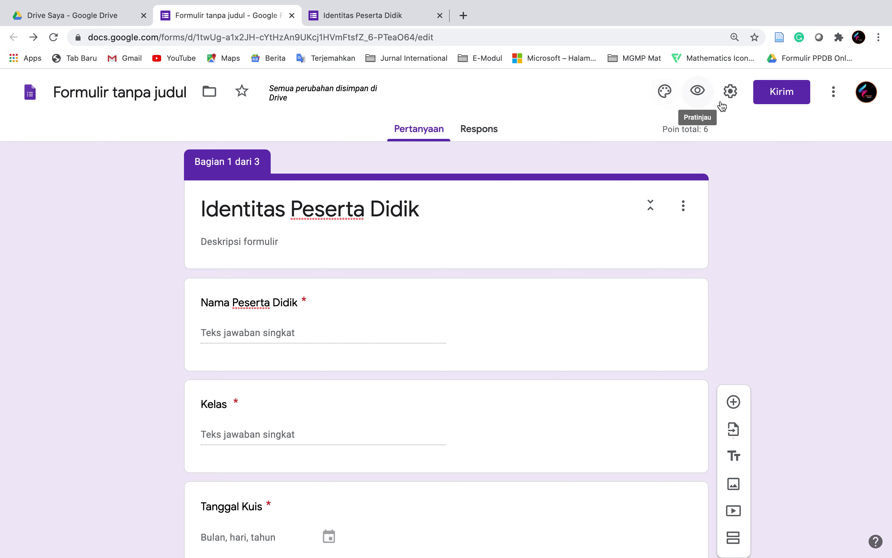
left_click(777, 101)
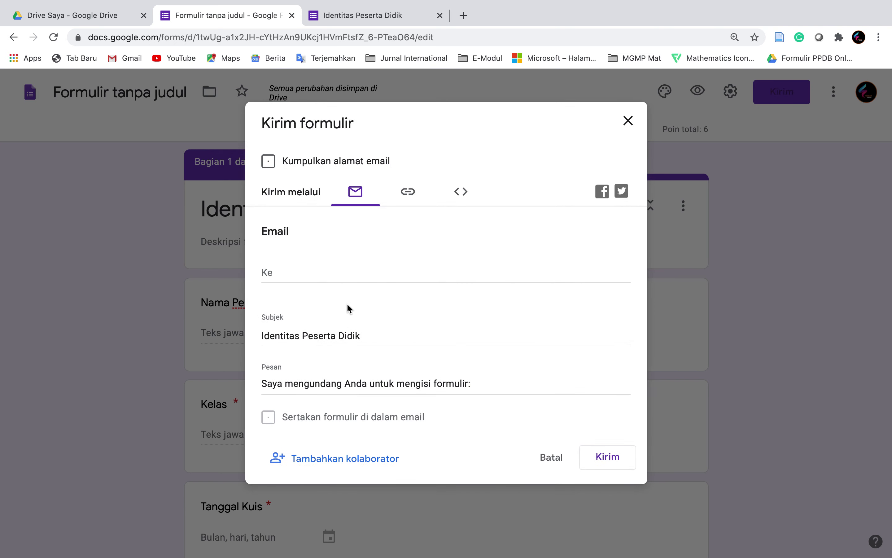
left_click(410, 198)
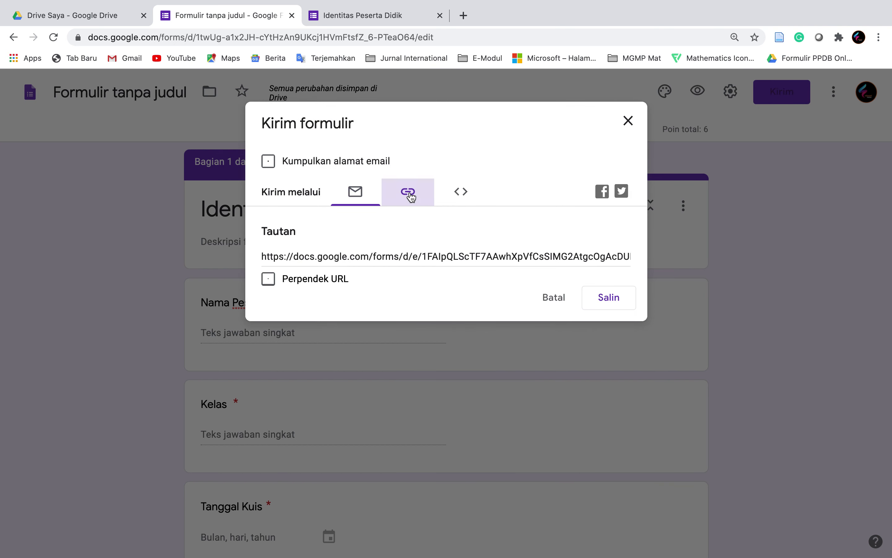
left_click(268, 279)
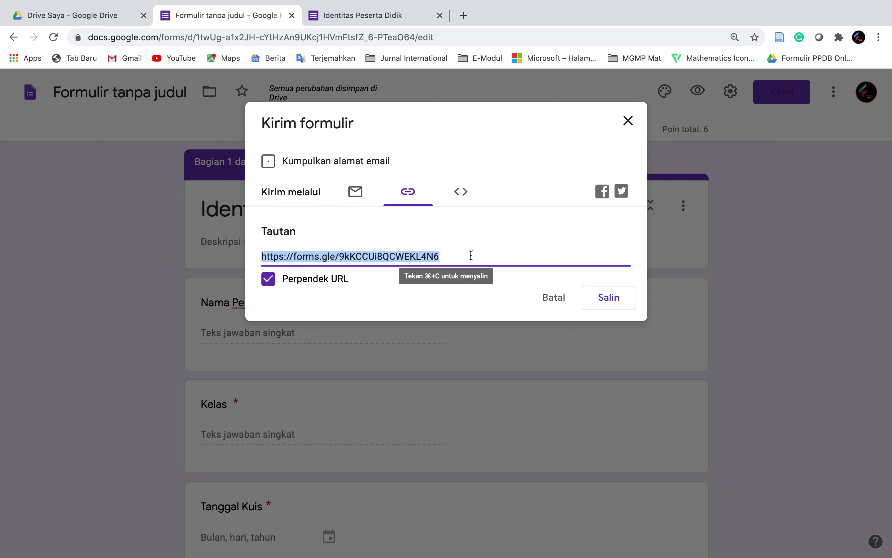
left_click(611, 298)
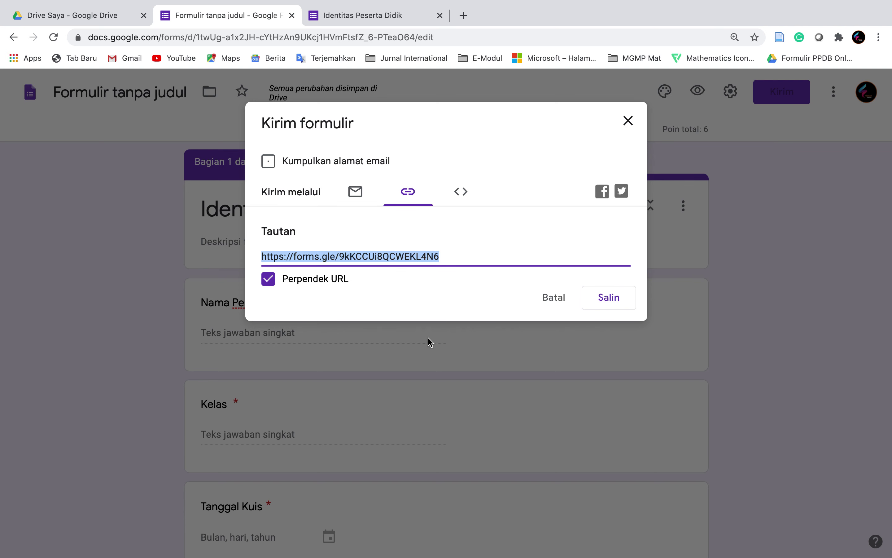
- Copy the form's shortened share link again from the Kirim formulir dialog
key("ctrl+Up")
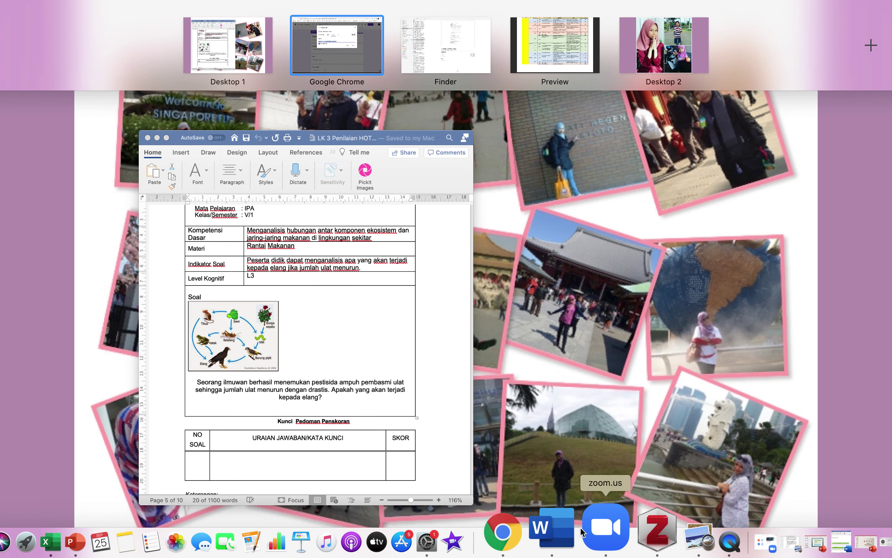
left_click(345, 61)
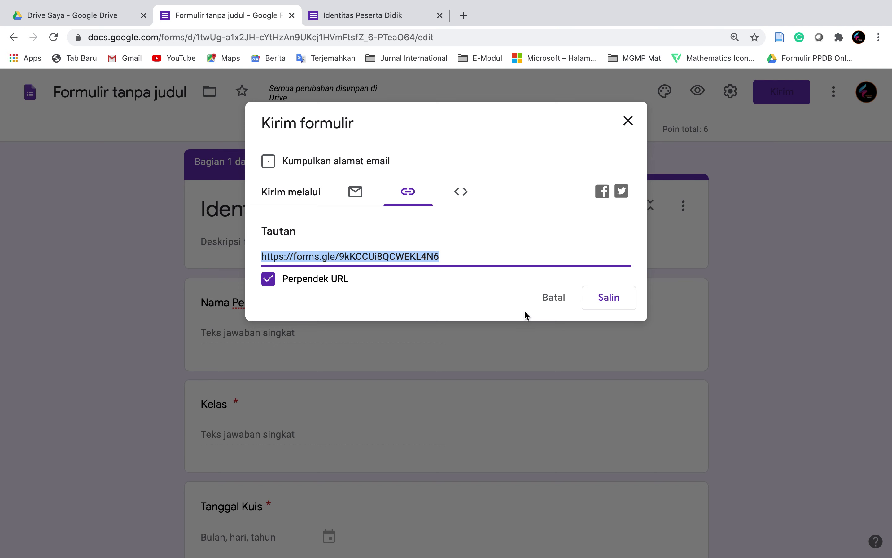
left_click(609, 300)
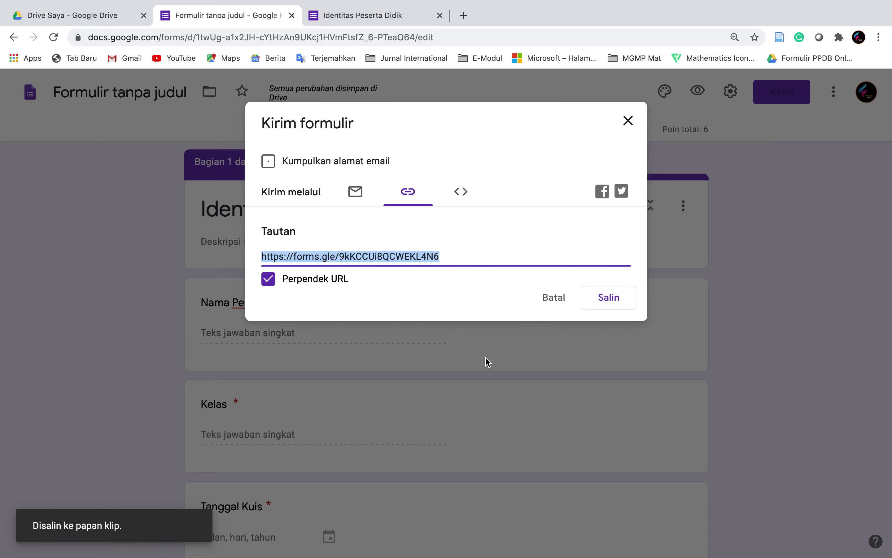
- Launch WhatsApp, then switch back to the form's Kirim formulir dialog in Google Chrome
key("F4")
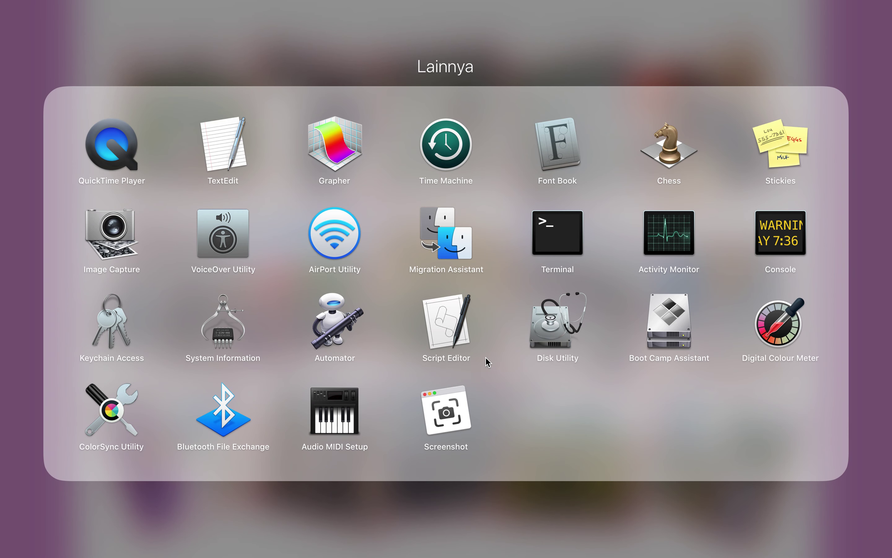
left_click(537, 495)
scroll(534, 494, "right", 3)
scroll(599, 186, "right", 3)
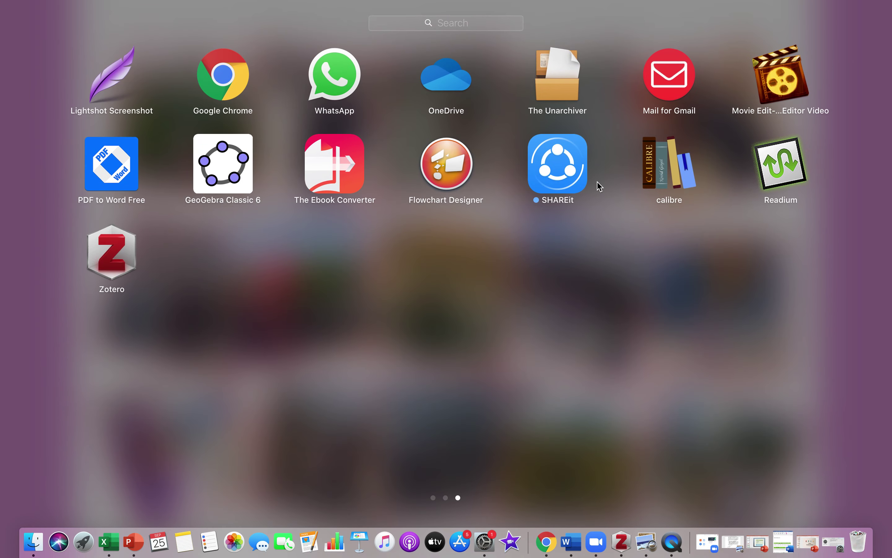
left_click(359, 109)
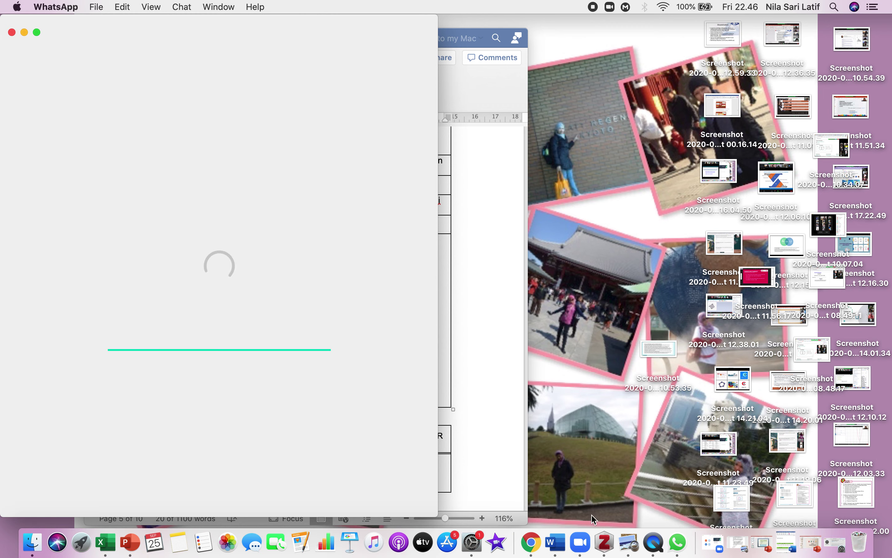
left_click(536, 543)
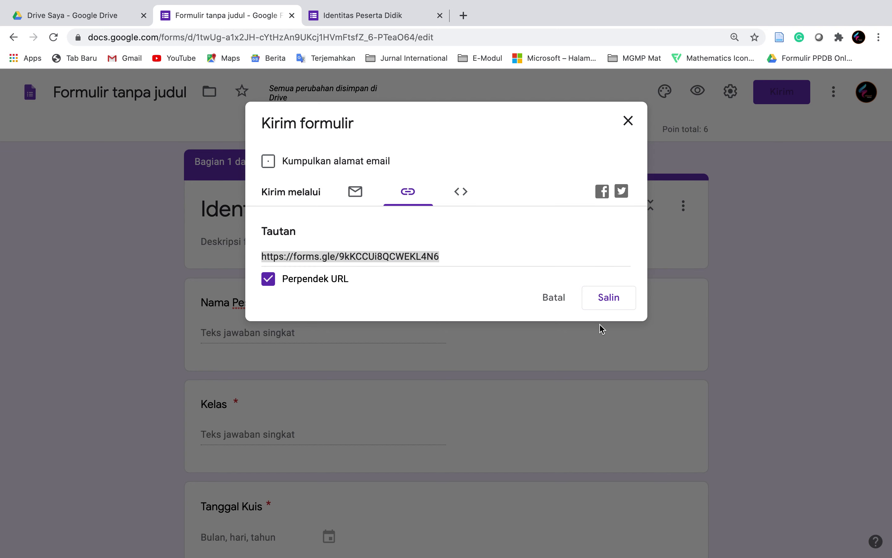
- Close the send dialog, limit respondents to one response (Batasi ke 1 tanggapan), hide correct answers (Jawaban yang benar) and save the form settings
left_click(628, 121)
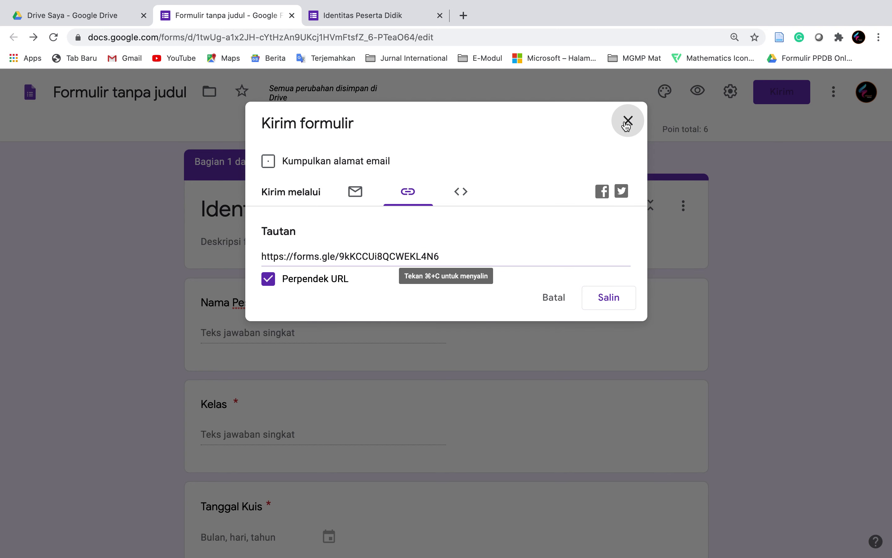
left_click(729, 95)
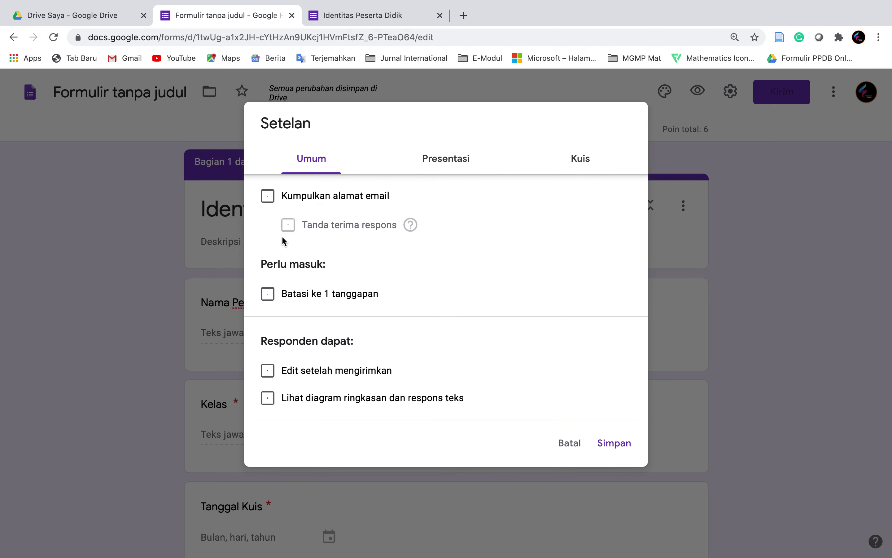
left_click(272, 296)
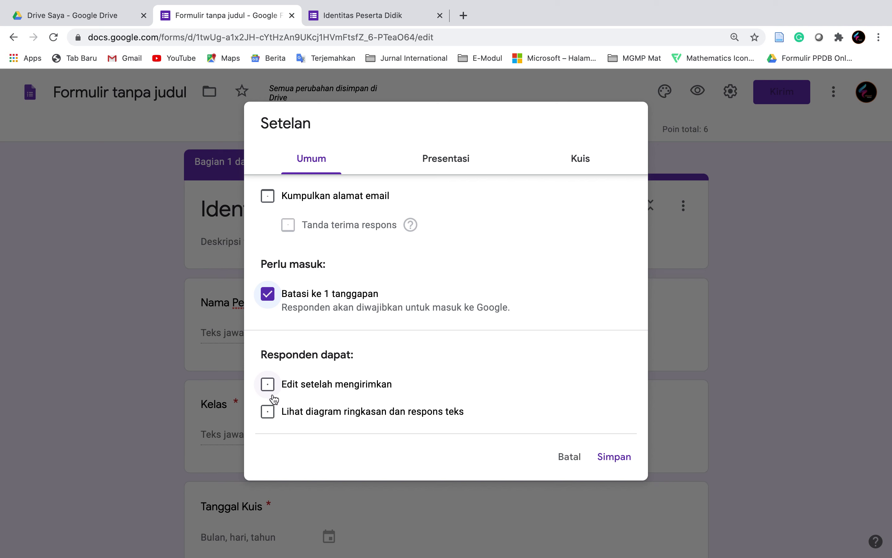
left_click(578, 153)
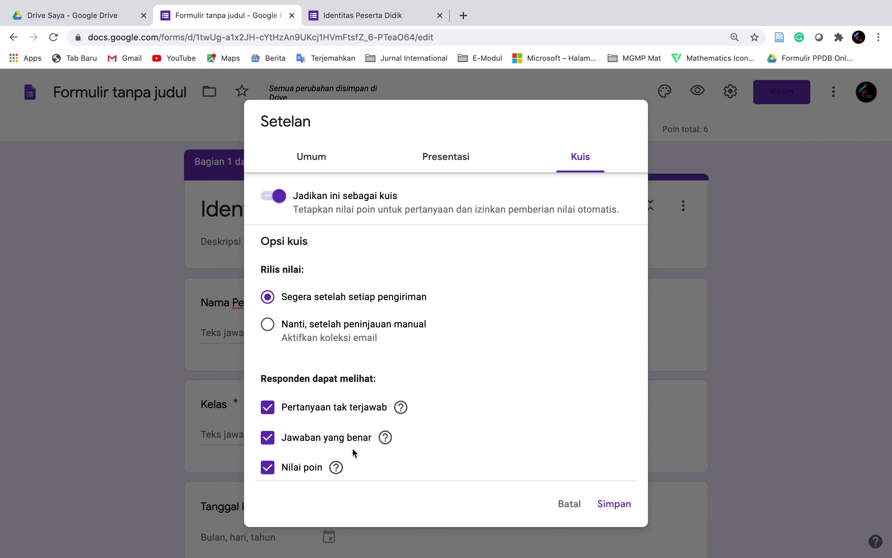
left_click(268, 440)
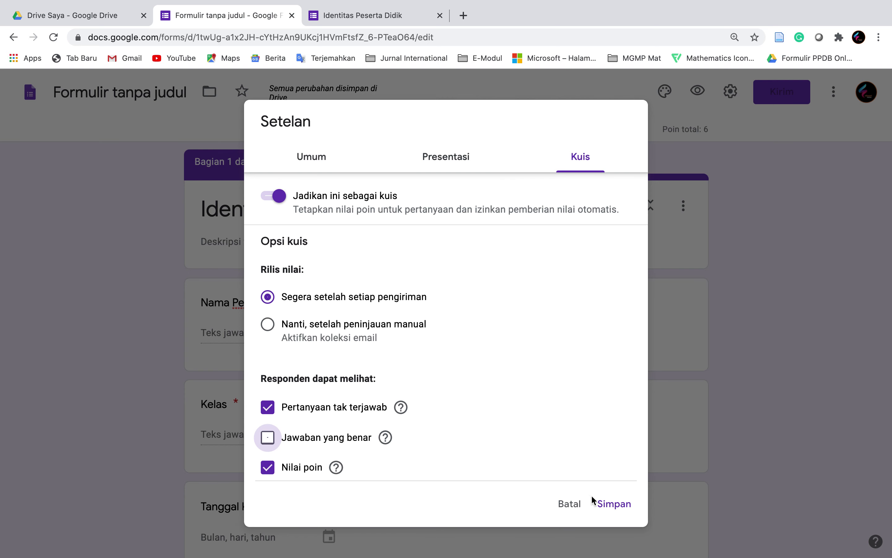
left_click(613, 508)
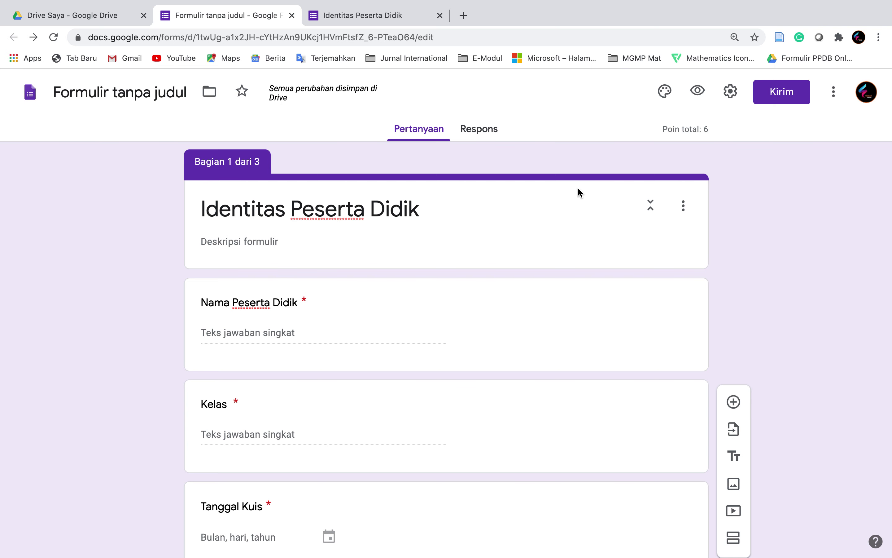
- Examine the form's Respons view and its additional response options
left_click(483, 139)
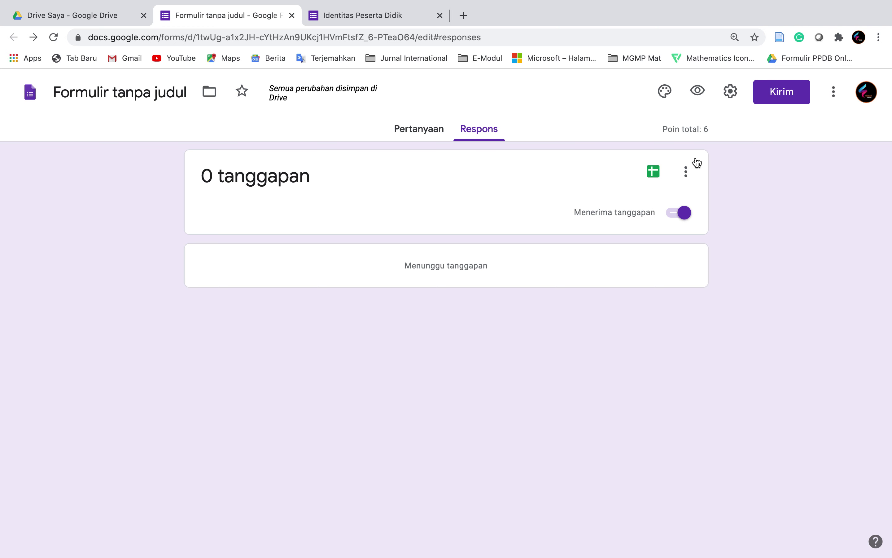
left_click(686, 172)
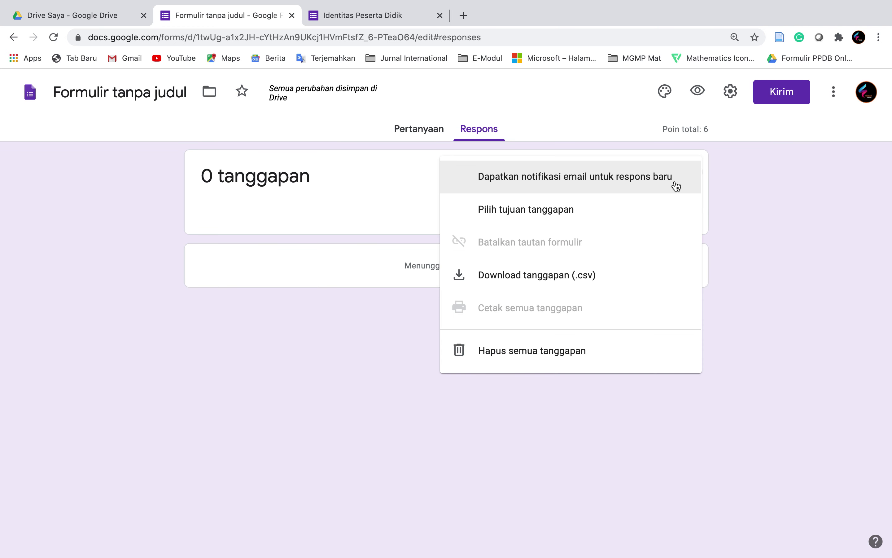
left_click(744, 197)
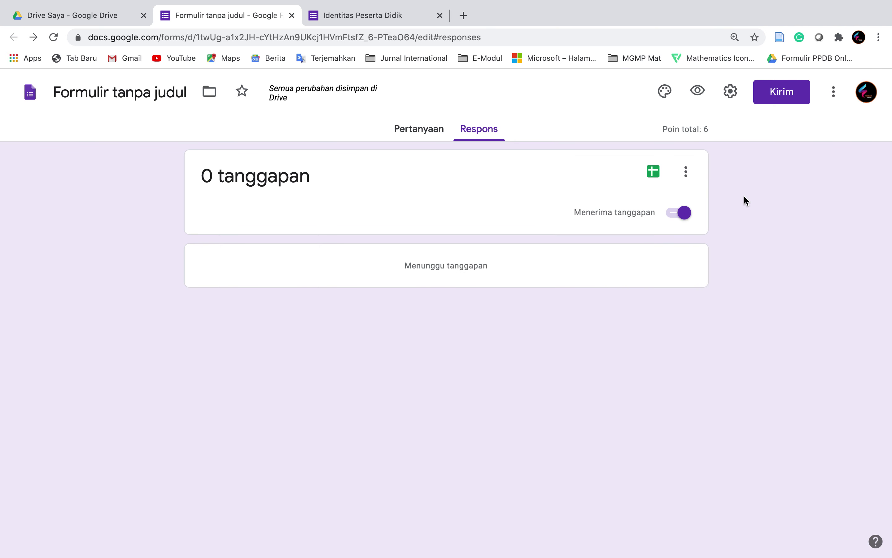
- Turn off accepting responses (Menerima tanggapan), turn it back on, and turn it off again
left_click(669, 216)
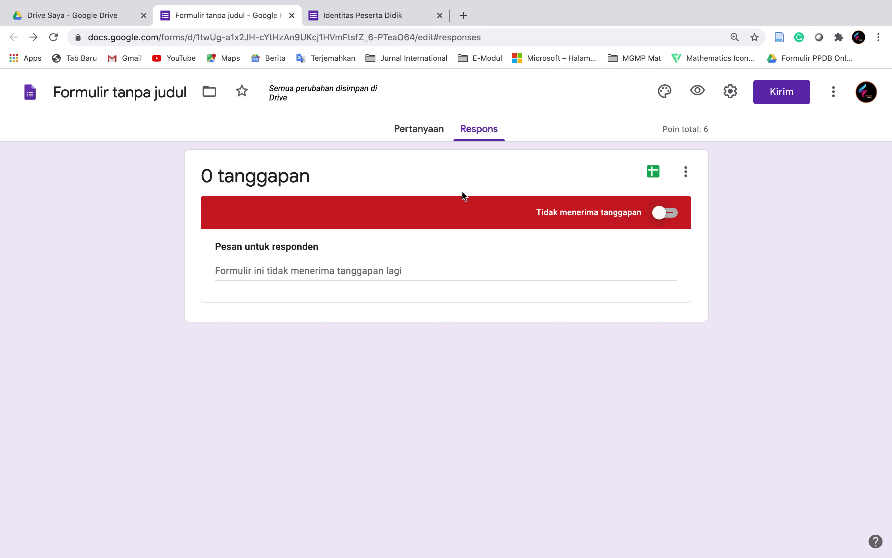
left_click(673, 214)
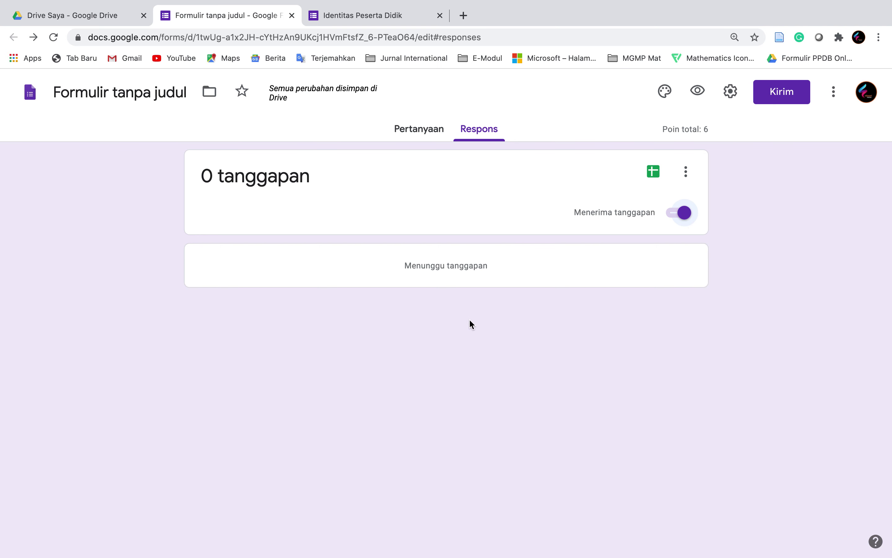
left_click(669, 218)
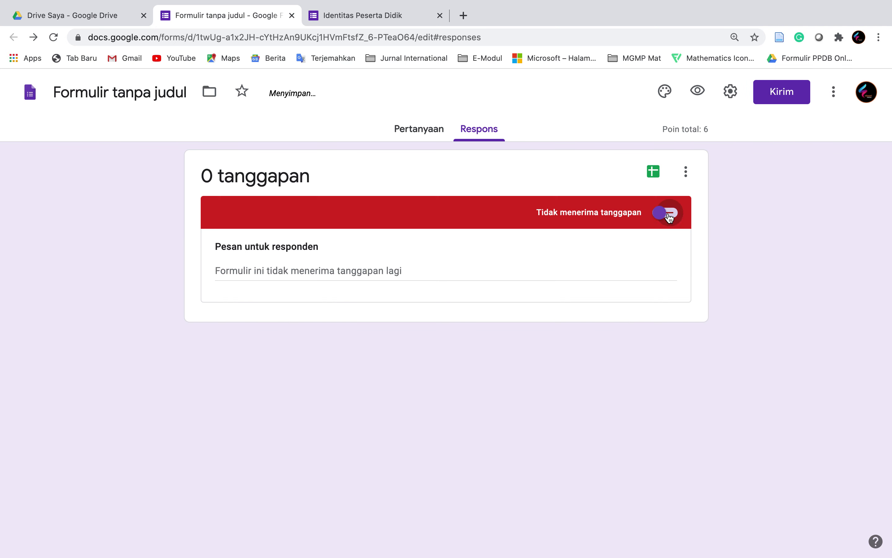